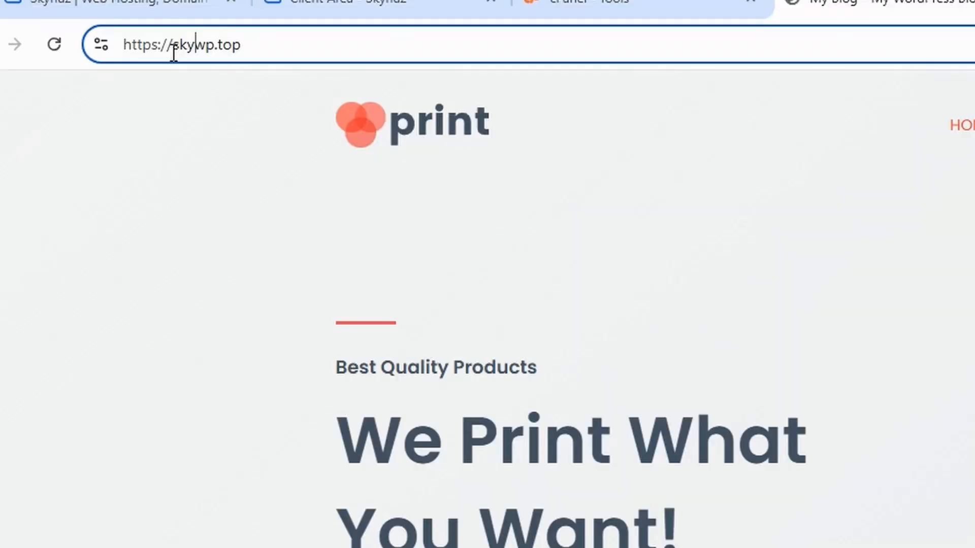
{"action": "left_click_drag", "start_coordinate": [243, 45], "coordinate": [176, 47]}
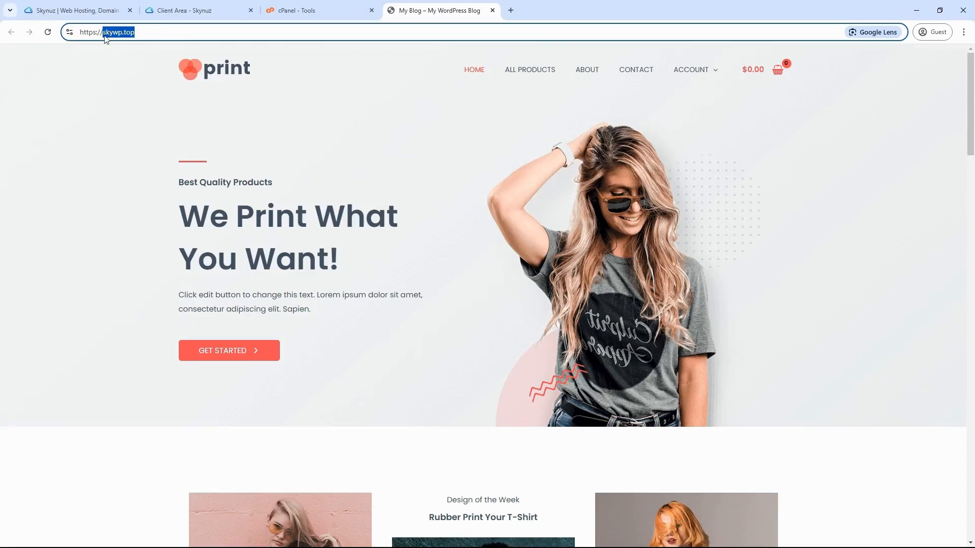
{"action": "left_click", "coordinate": [217, 31]}
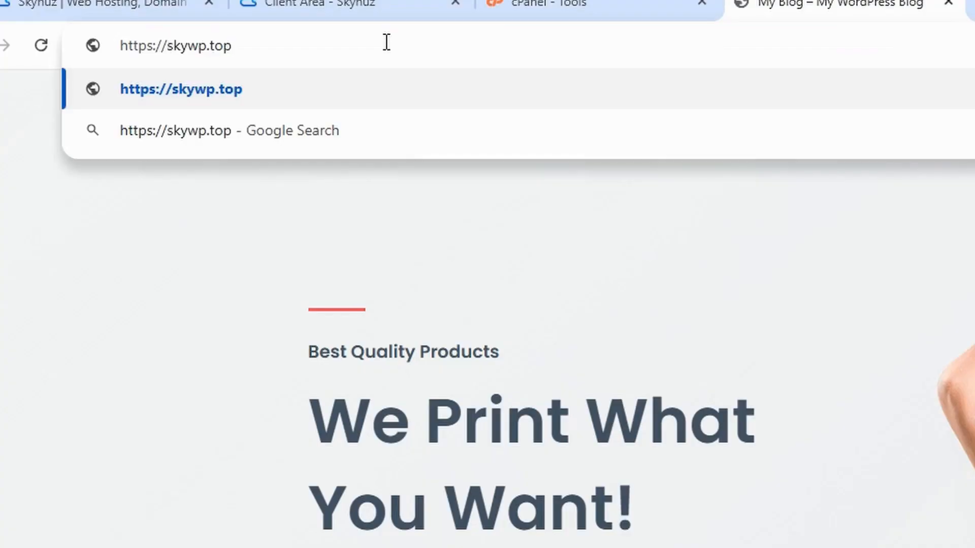
{"action": "type", "text": "beta."}
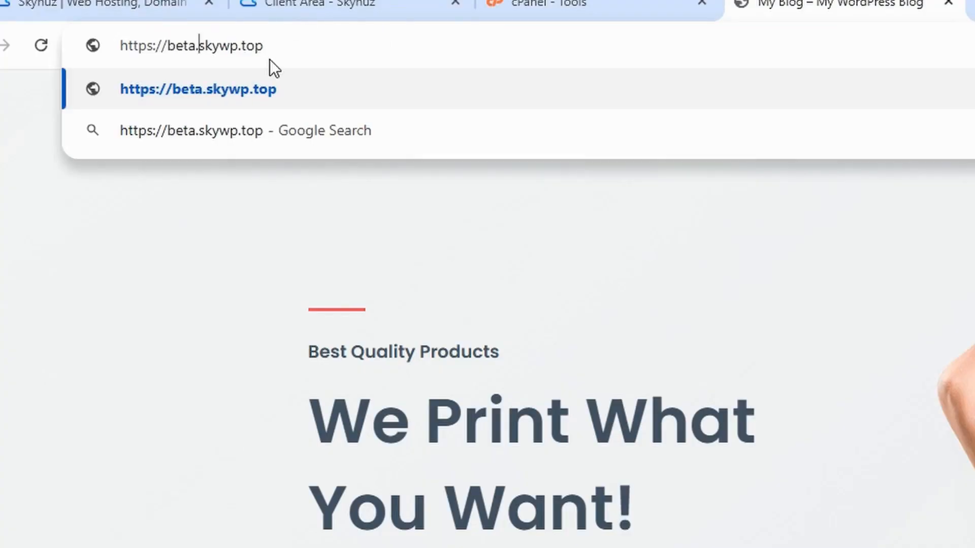
{"action": "left_click_drag", "start_coordinate": [262, 45], "coordinate": [177, 56]}
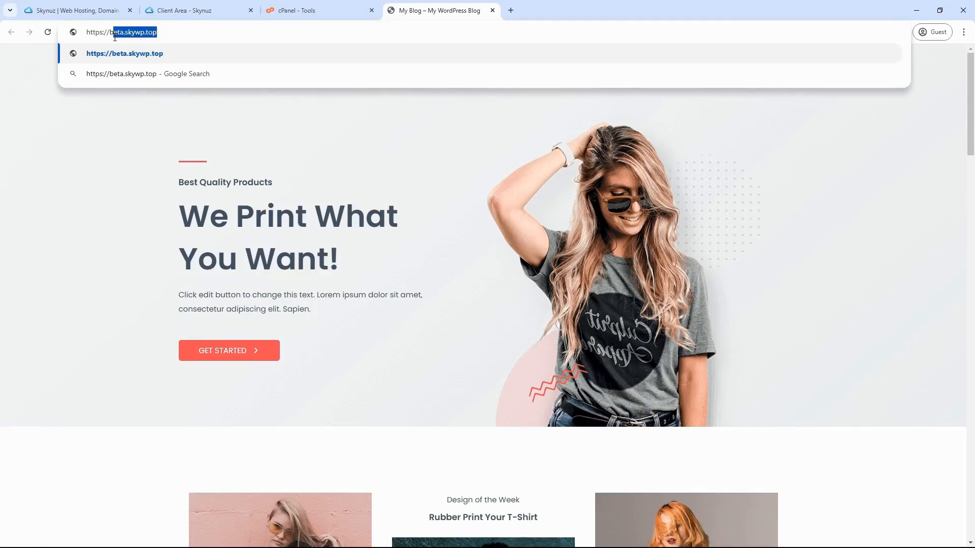
{"action": "left_click_drag", "start_coordinate": [112, 37], "coordinate": [113, 36]}
Switch to the Skynuz website and examine the hosting plans, especially the Basic Hosting monthly price
{"action": "left_click", "coordinate": [98, 7]}
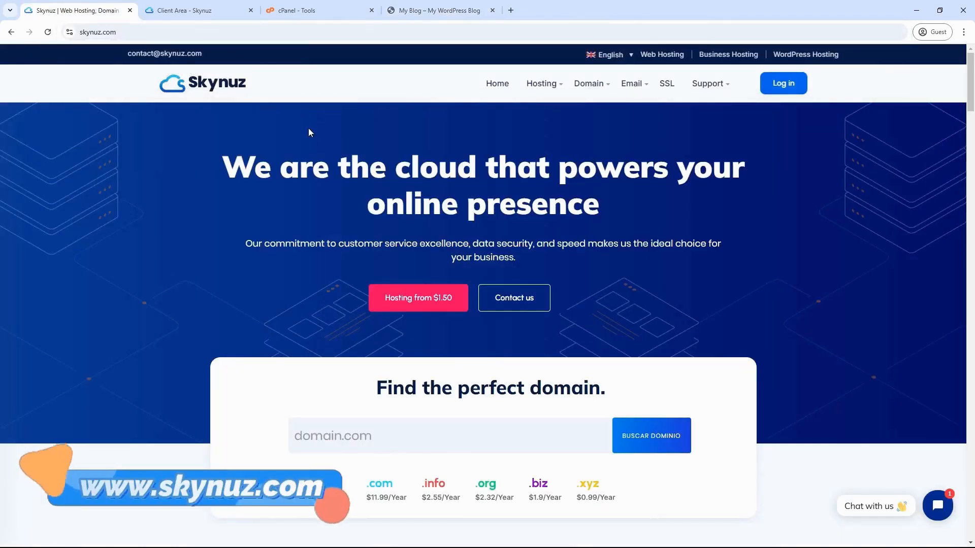
{"action": "left_click_drag", "start_coordinate": [972, 89], "coordinate": [971, 151]}
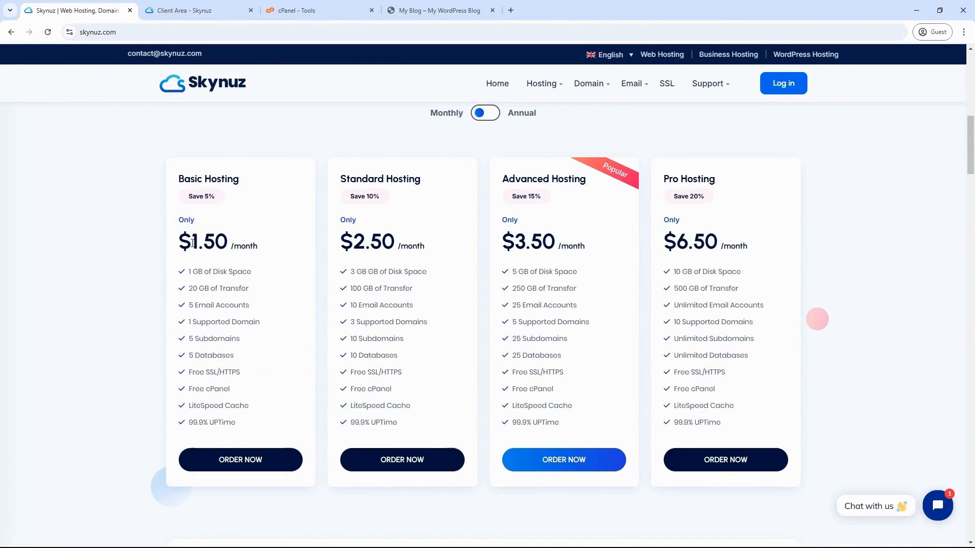
{"action": "left_click_drag", "start_coordinate": [192, 242], "coordinate": [212, 244]}
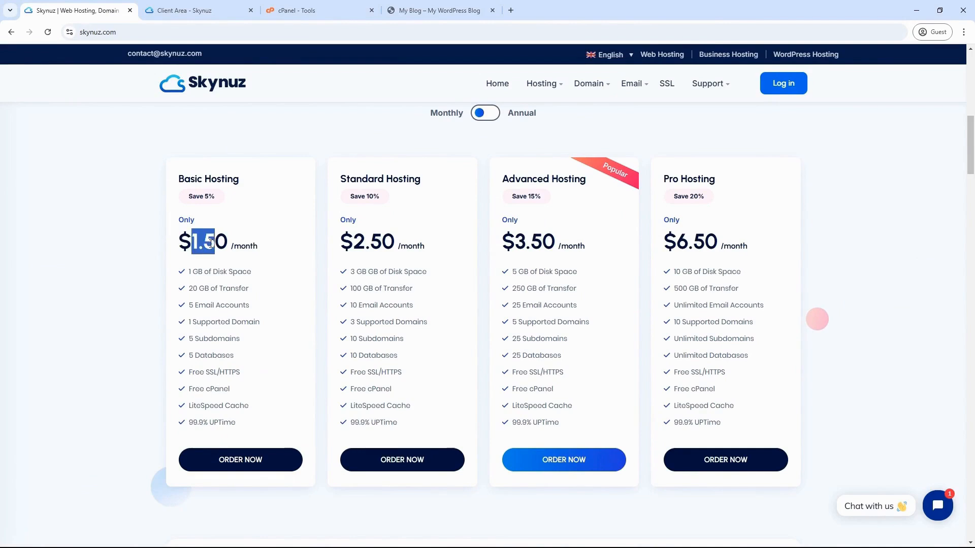
{"action": "left_click", "coordinate": [347, 122]}
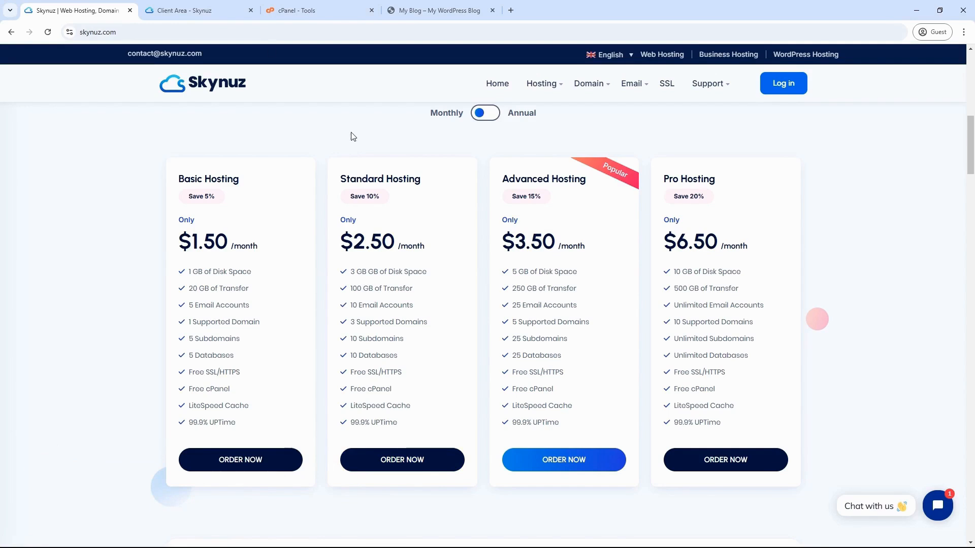
From the Skynuz client area, log in to cPanel for the skywp.top Web Hosting service
{"action": "left_click", "coordinate": [200, 10]}
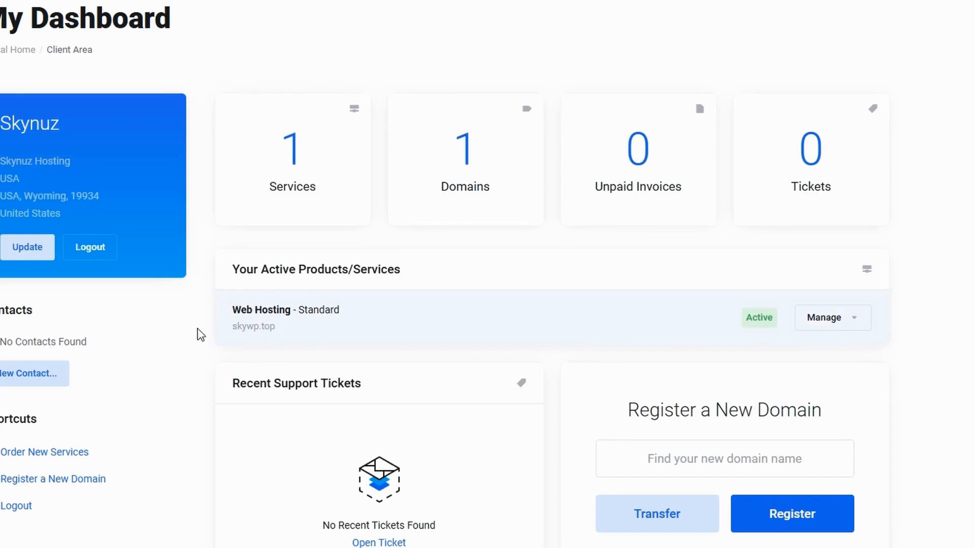
{"action": "left_click_drag", "start_coordinate": [231, 339], "coordinate": [275, 336]}
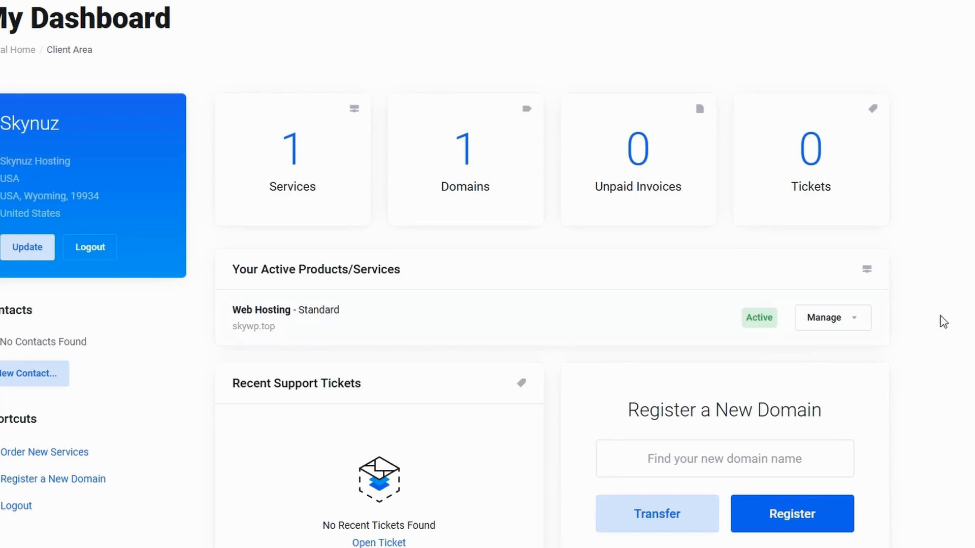
{"action": "left_click", "coordinate": [846, 323]}
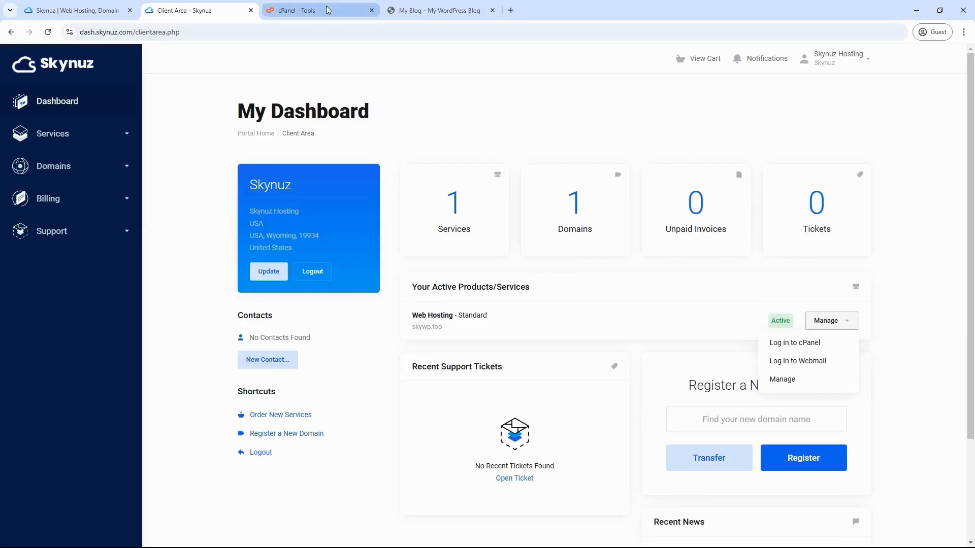
{"action": "left_click", "coordinate": [788, 349]}
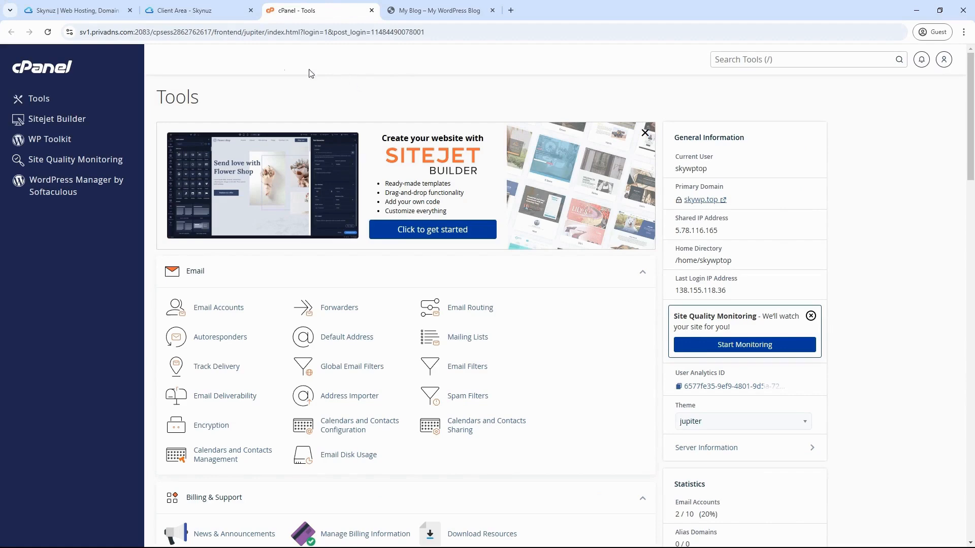
{"action": "left_click", "coordinate": [207, 10]}
{"action": "left_click", "coordinate": [311, 9]}
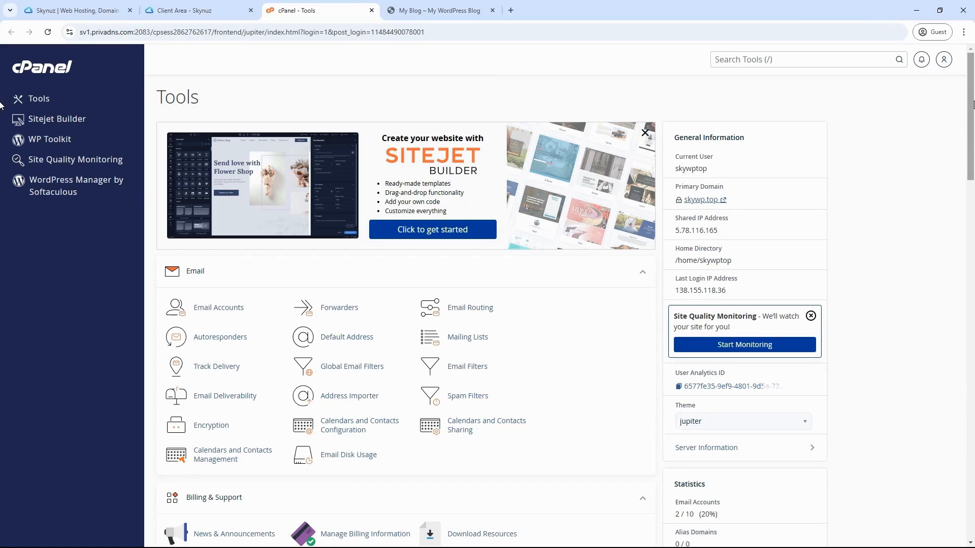
Open the Domains tool in a new browser tab and switch to it
{"action": "left_click_drag", "start_coordinate": [972, 105], "coordinate": [972, 305]}
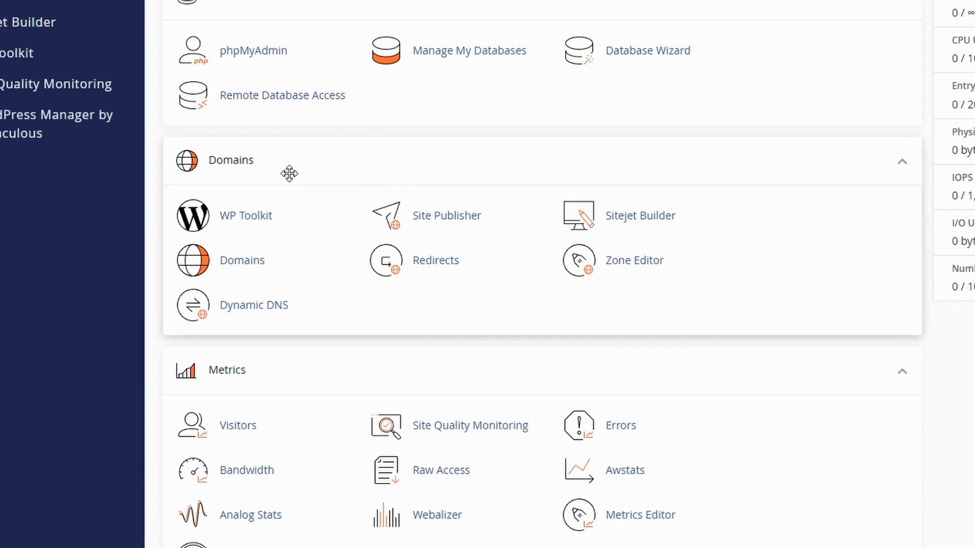
{"action": "right_click", "coordinate": [239, 263]}
{"action": "left_click", "coordinate": [272, 277]}
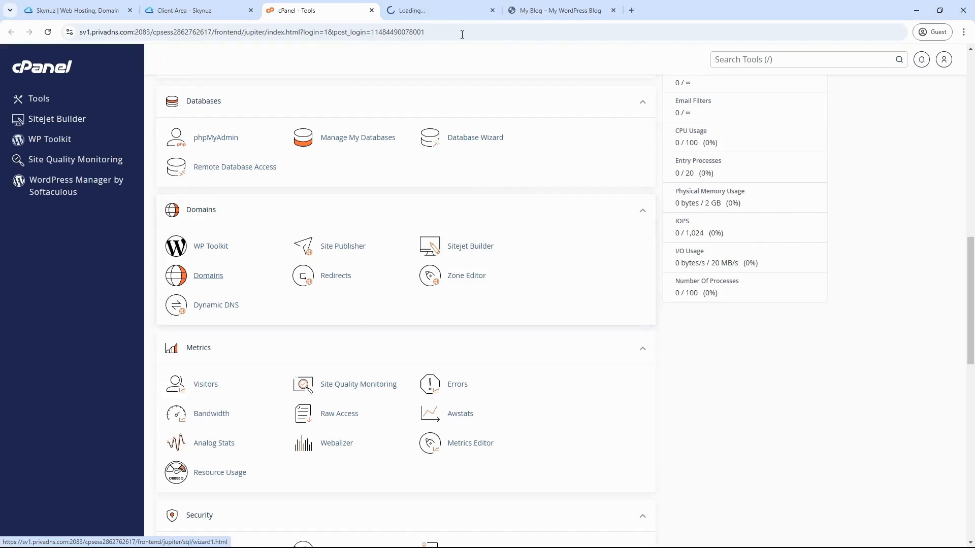
{"action": "left_click", "coordinate": [411, 10]}
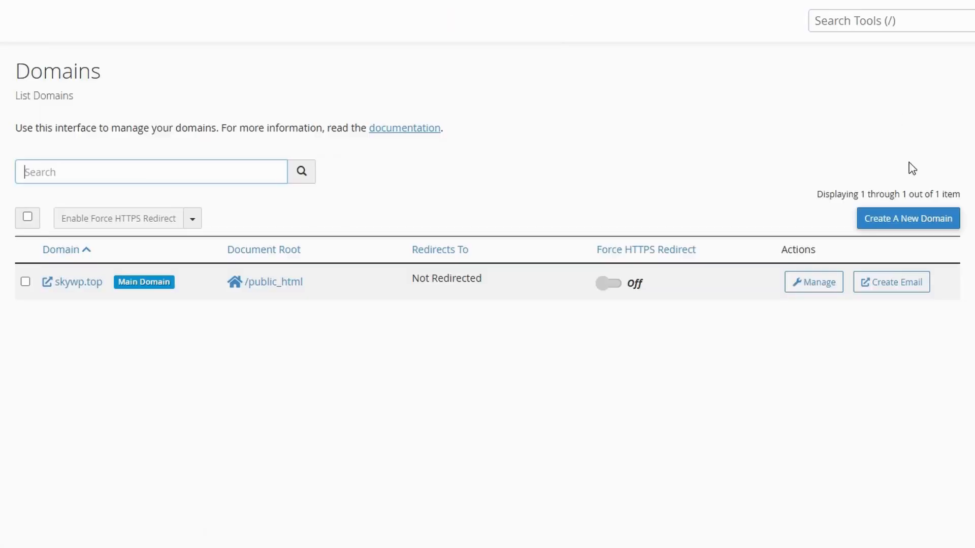
Start creating a new domain and enter beta.skywp.top as its name
{"action": "left_click", "coordinate": [907, 220]}
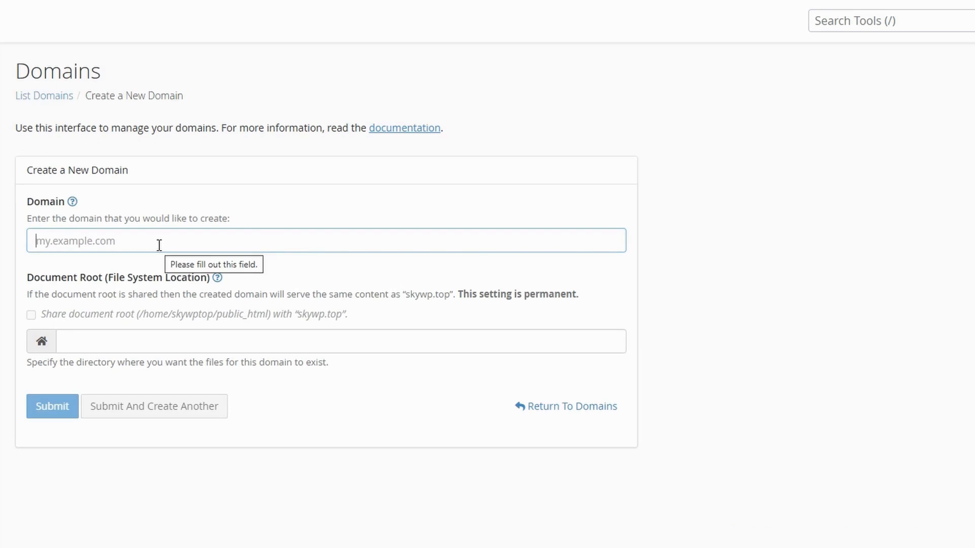
{"action": "type", "text": "beta.s"}
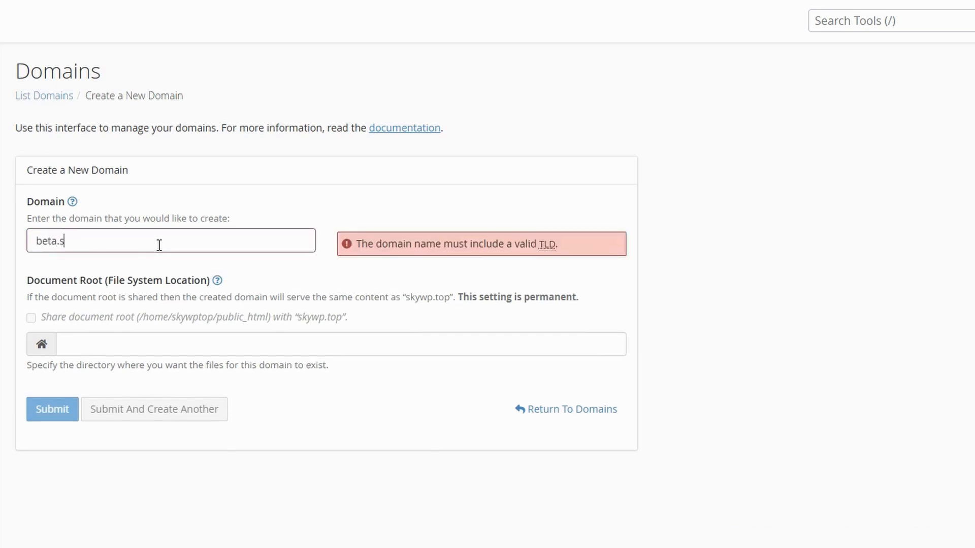
{"action": "type", "text": "kywp.top"}
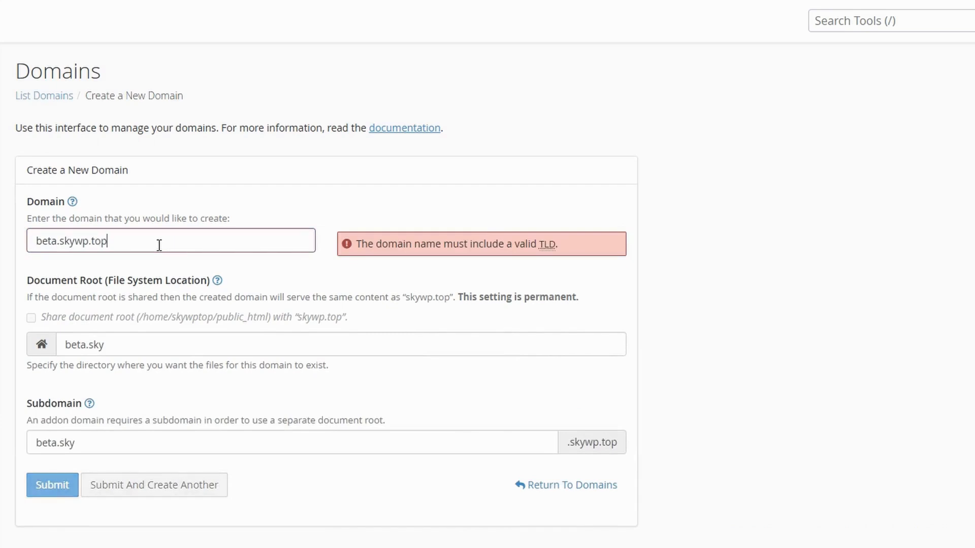
Check the domain name, keep beta.skywp.top as the document root, and submit the new domain
{"action": "left_click_drag", "start_coordinate": [172, 343], "coordinate": [56, 343]}
{"action": "left_click", "coordinate": [174, 343]}
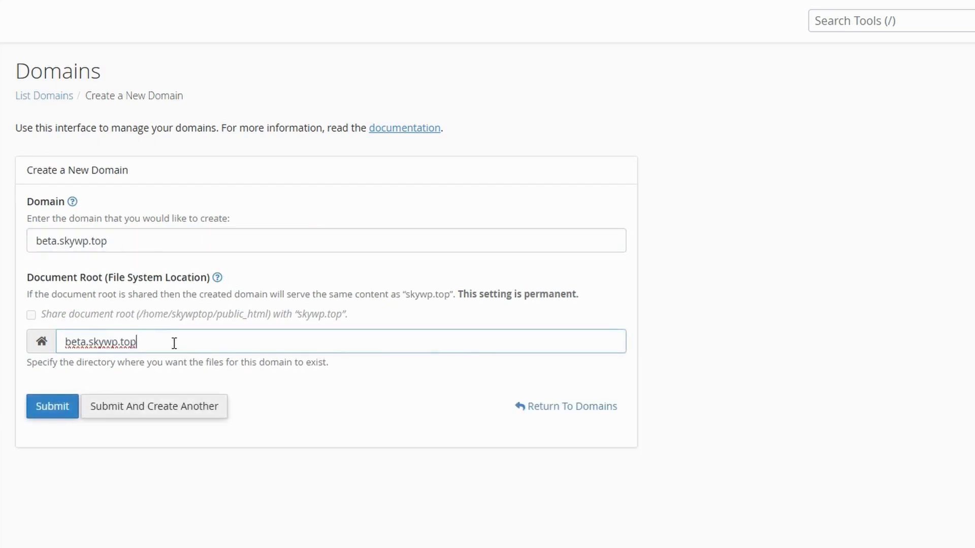
{"action": "left_click_drag", "start_coordinate": [174, 343], "coordinate": [61, 342]}
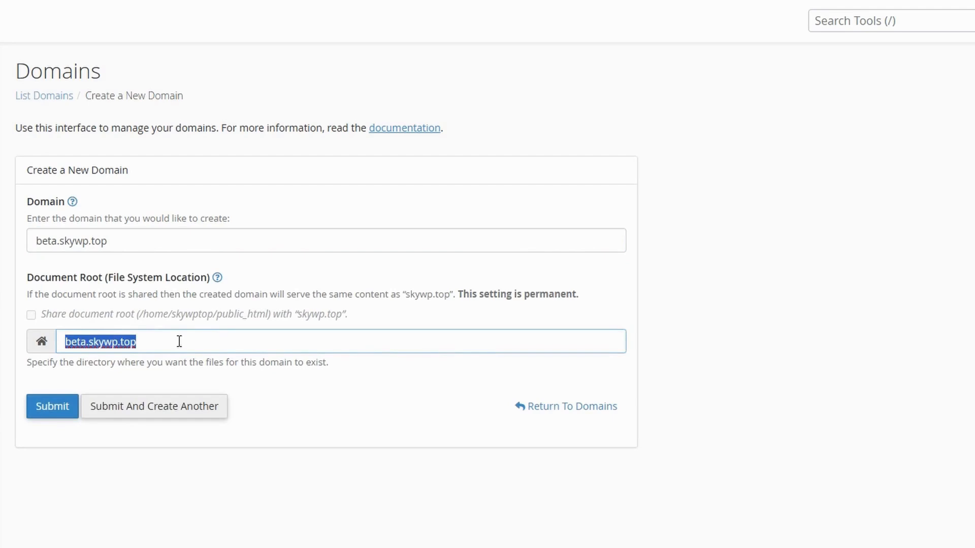
{"action": "left_click", "coordinate": [132, 239]}
{"action": "left_click_drag", "start_coordinate": [157, 241], "coordinate": [108, 247]}
{"action": "left_click", "coordinate": [50, 241]}
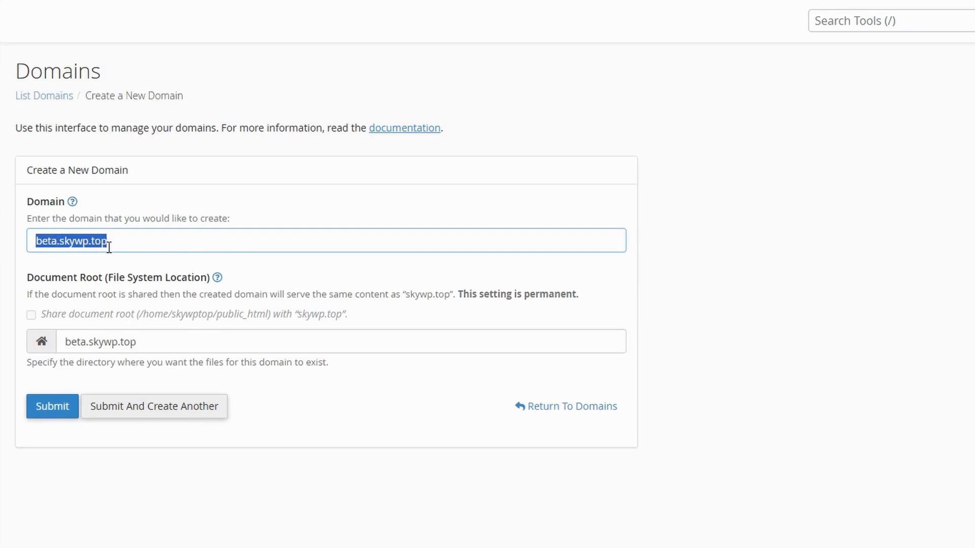
{"action": "left_click", "coordinate": [503, 239]}
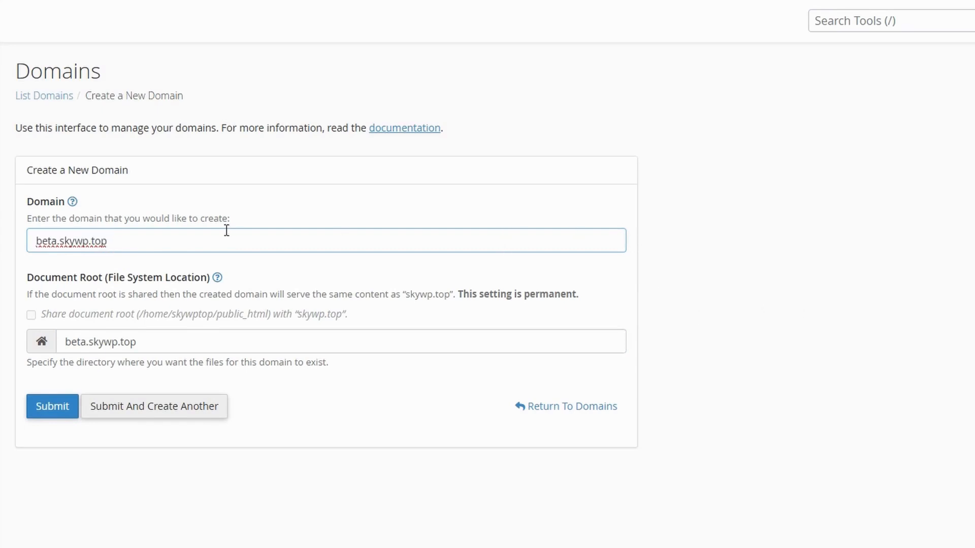
{"action": "left_click", "coordinate": [50, 408]}
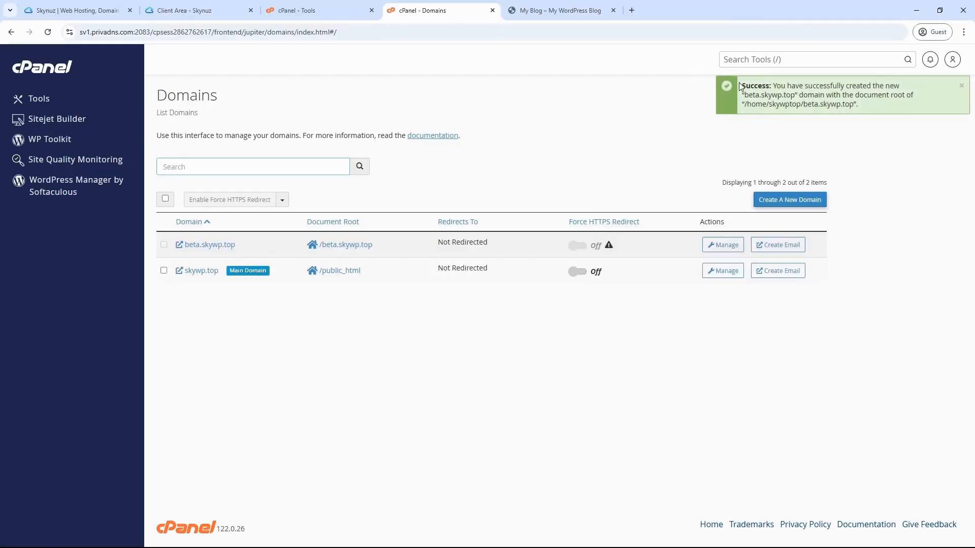
{"action": "left_click_drag", "start_coordinate": [738, 84], "coordinate": [771, 85]}
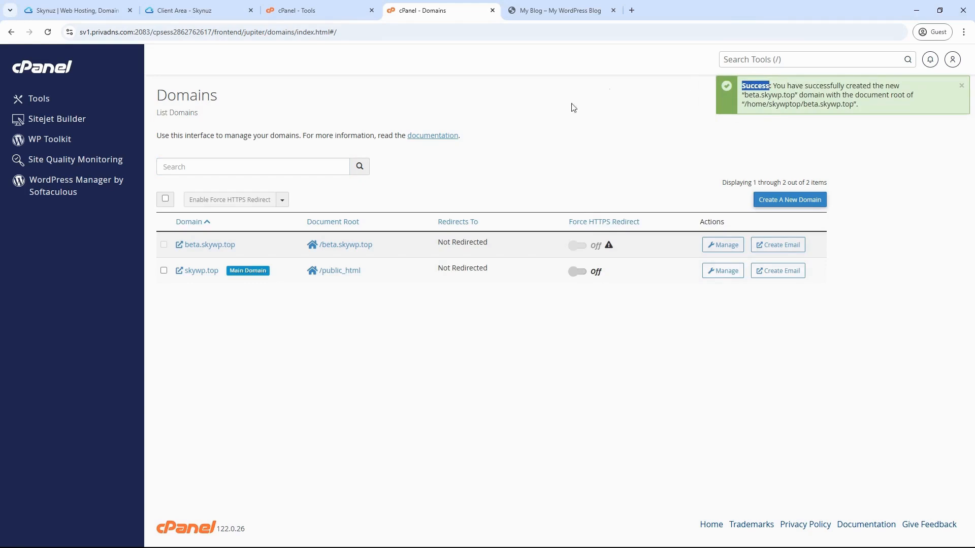
{"action": "left_click", "coordinate": [555, 116]}
Open cPanel's File Manager in a new browser tab and view the contents of the beta.skywp.top folder
{"action": "left_click", "coordinate": [333, 6]}
{"action": "scroll", "coordinate": [386, 193], "scroll_direction": "up", "scroll_amount": 4}
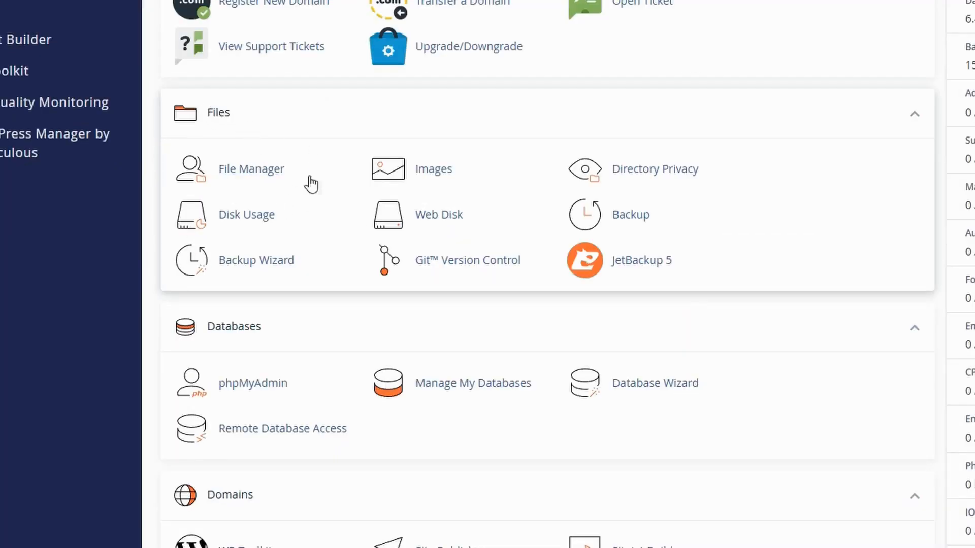
{"action": "right_click", "coordinate": [249, 177]}
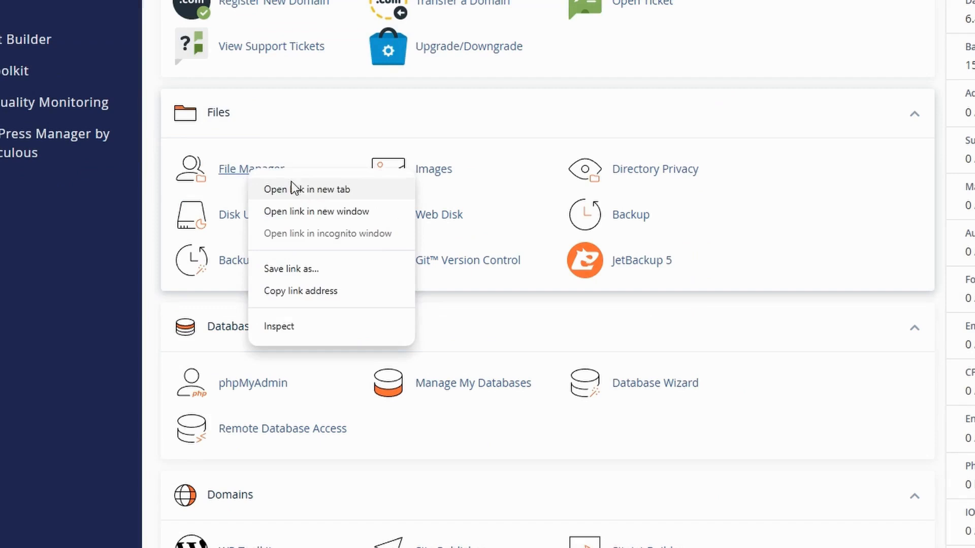
{"action": "left_click", "coordinate": [330, 189]}
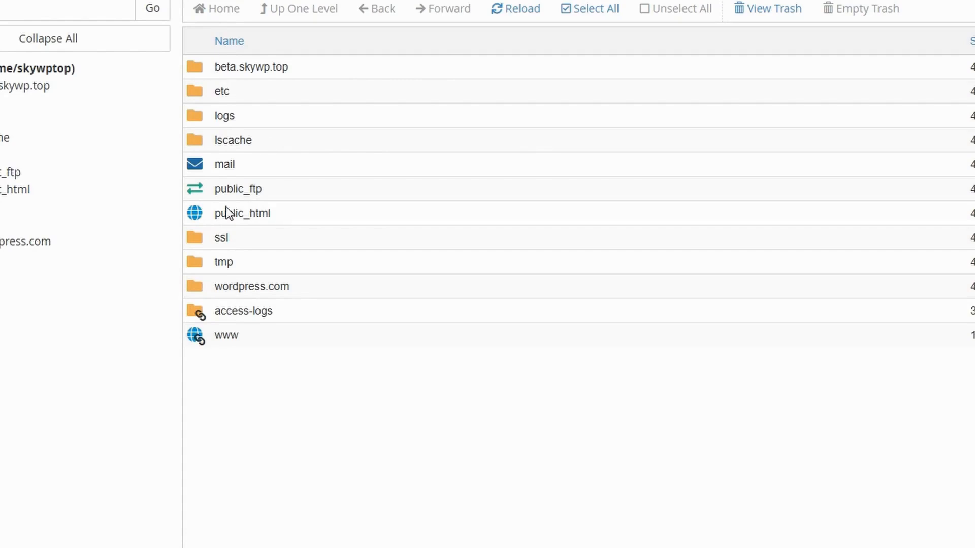
{"action": "left_click", "coordinate": [245, 213]}
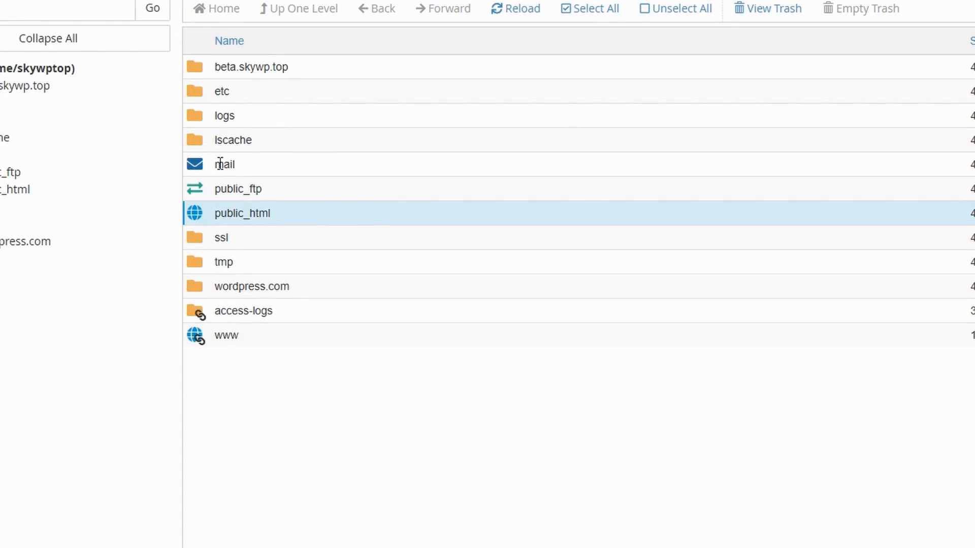
{"action": "double_click", "coordinate": [193, 66]}
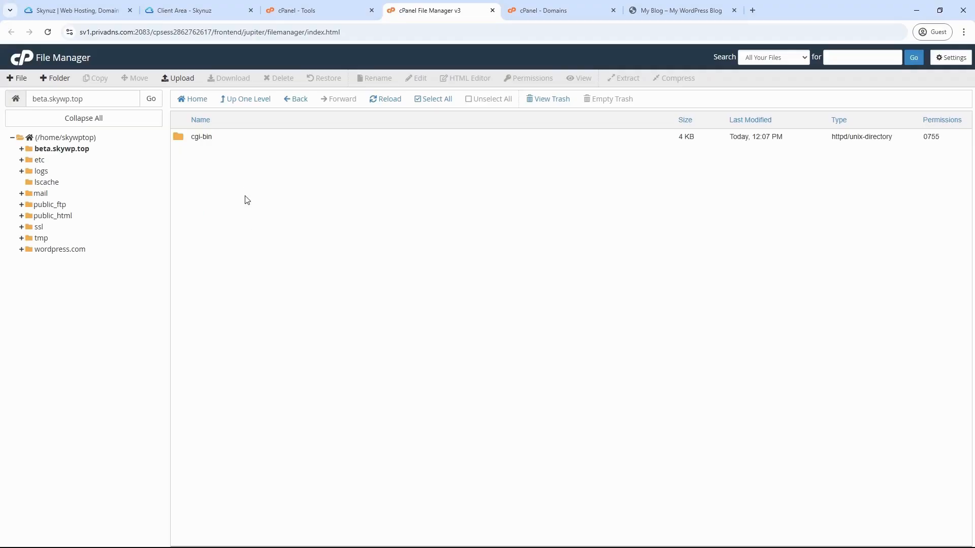
Open SSL/TLS Status in a new browser tab and check the certificate status of beta.skywp.top
{"action": "left_click", "coordinate": [320, 6]}
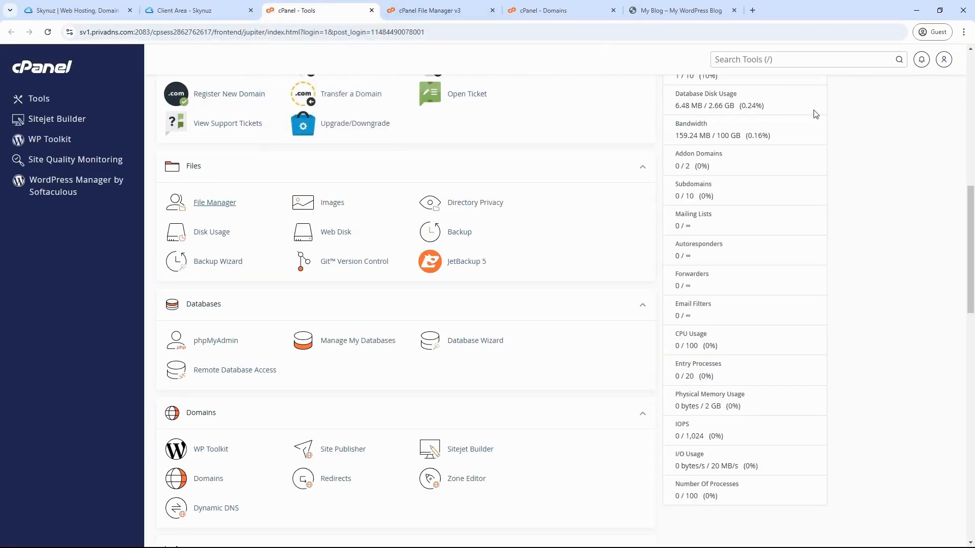
{"action": "scroll", "coordinate": [796, 126], "scroll_direction": "down", "scroll_amount": 9}
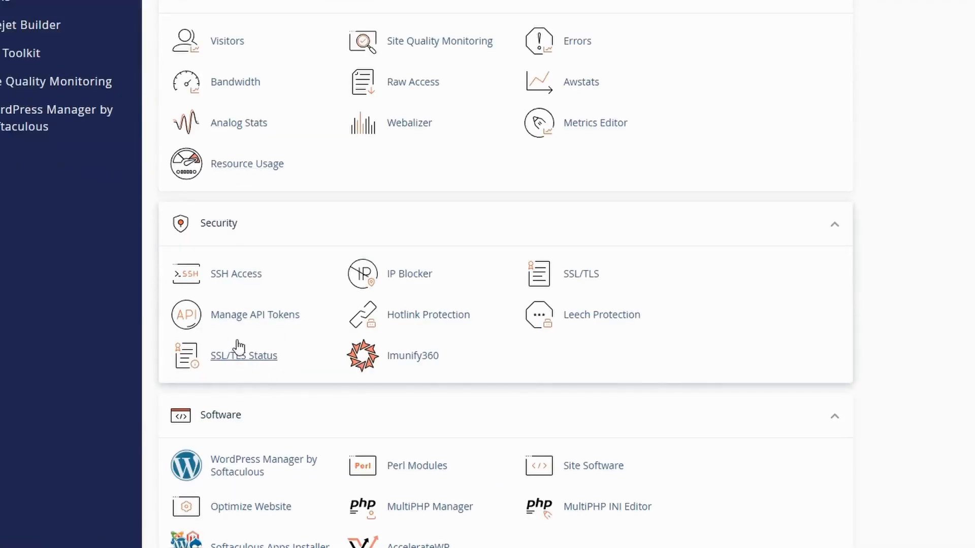
{"action": "right_click", "coordinate": [244, 359]}
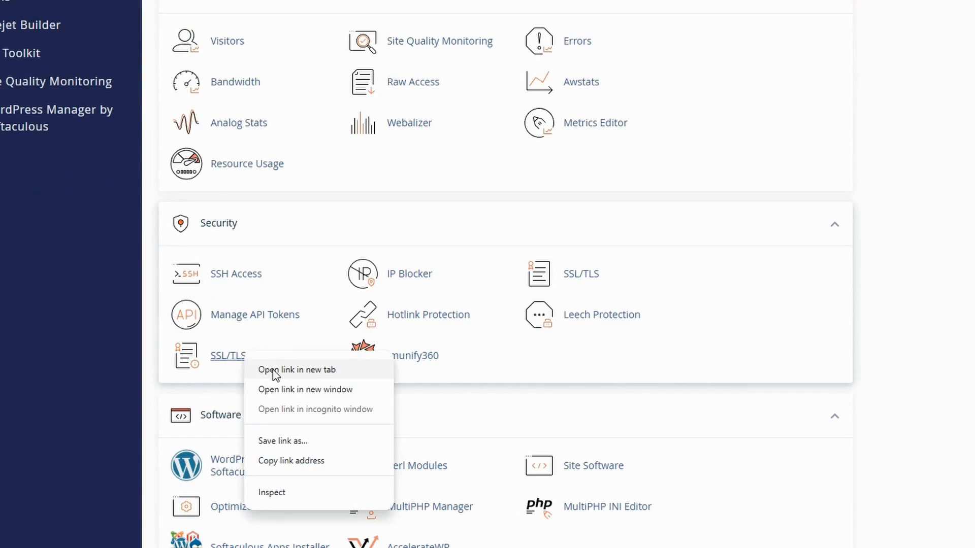
{"action": "left_click", "coordinate": [270, 370]}
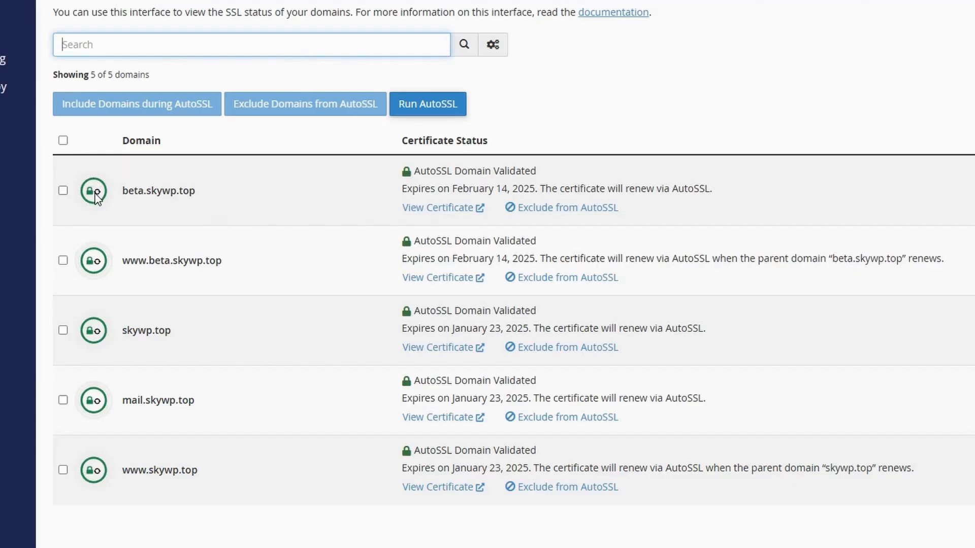
{"action": "mouse_move", "coordinate": [96, 198]}
{"action": "left_click_drag", "start_coordinate": [123, 192], "coordinate": [246, 194]}
{"action": "left_click", "coordinate": [243, 189]}
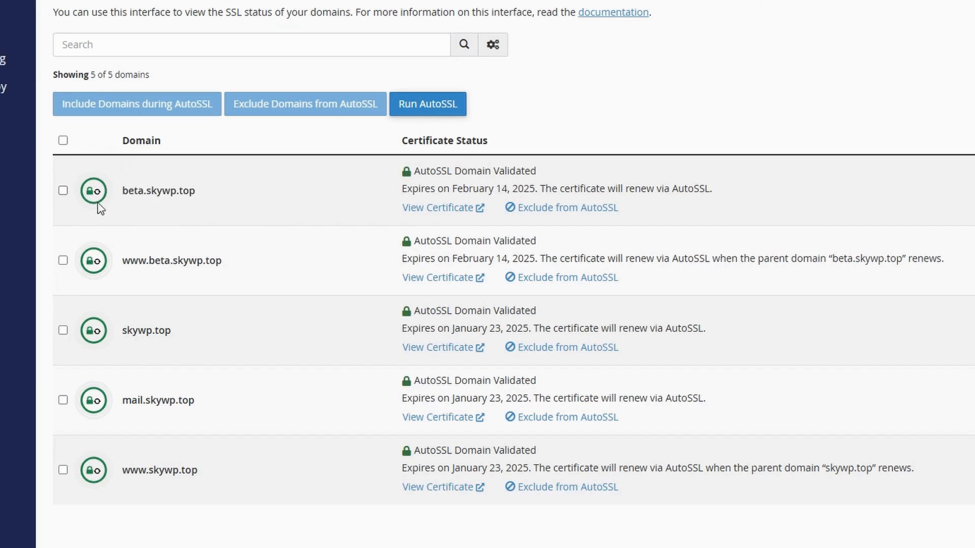
Open the WordPress page of cPanel's Softaculous Apps Installer in a new browser tab
{"action": "left_click", "coordinate": [63, 191]}
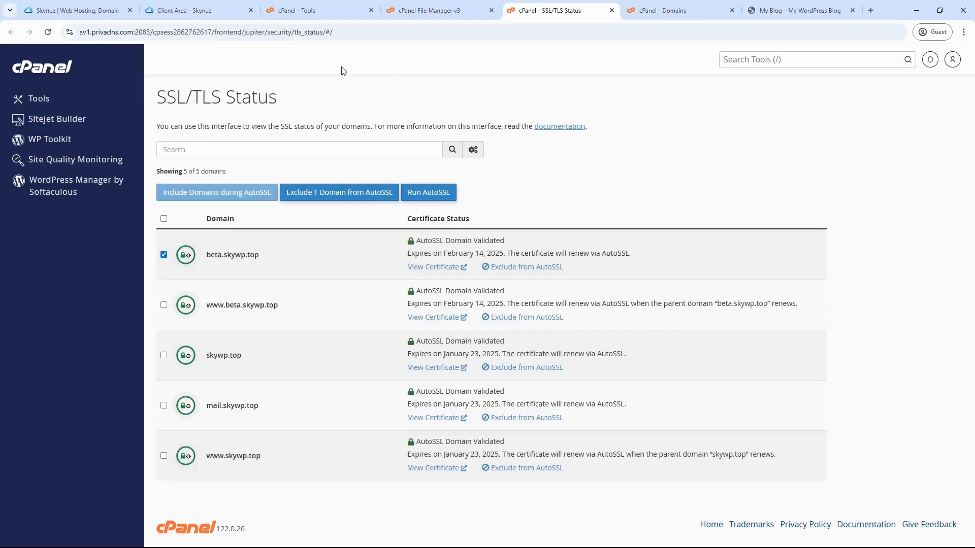
{"action": "left_click", "coordinate": [315, 6]}
{"action": "left_click_drag", "start_coordinate": [968, 249], "coordinate": [968, 248]}
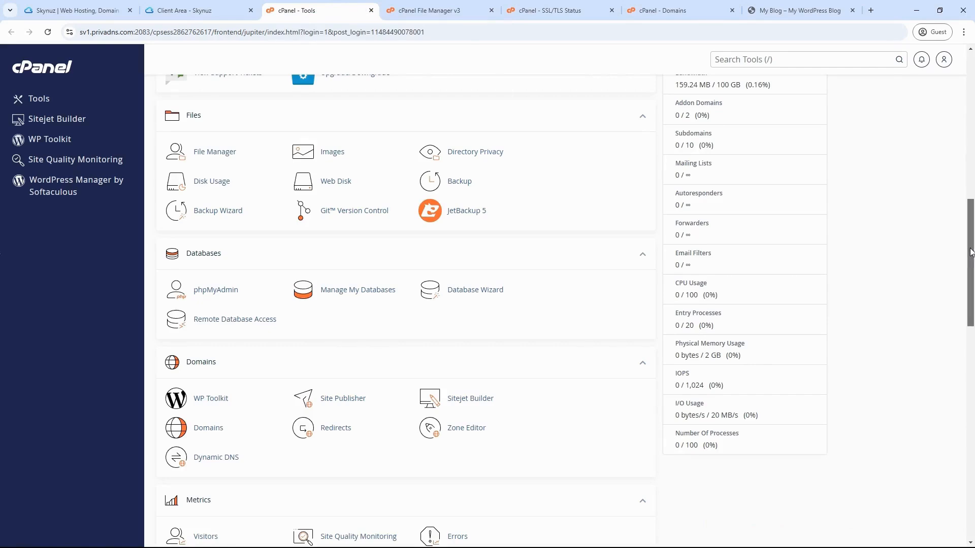
{"action": "left_click_drag", "start_coordinate": [969, 253], "coordinate": [888, 115]}
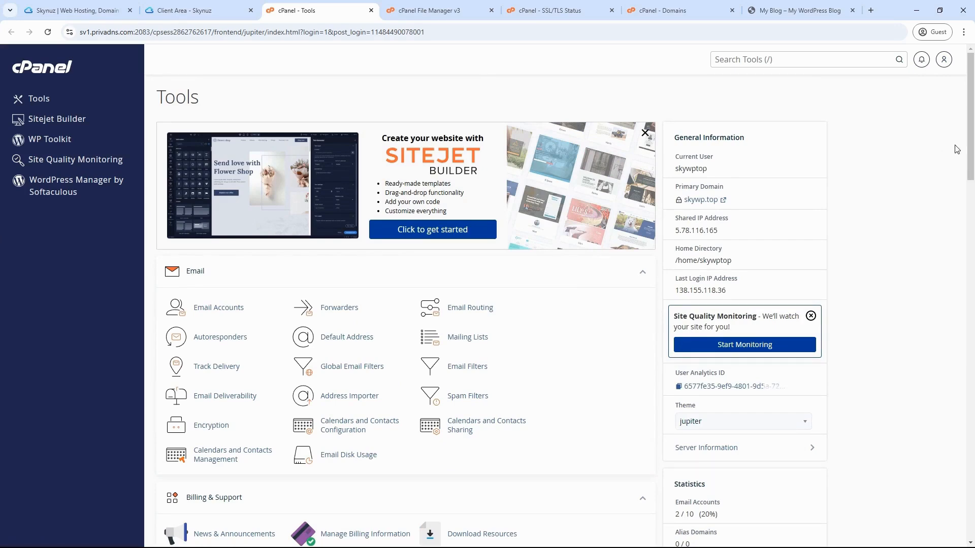
{"action": "left_click_drag", "start_coordinate": [970, 140], "coordinate": [973, 458]}
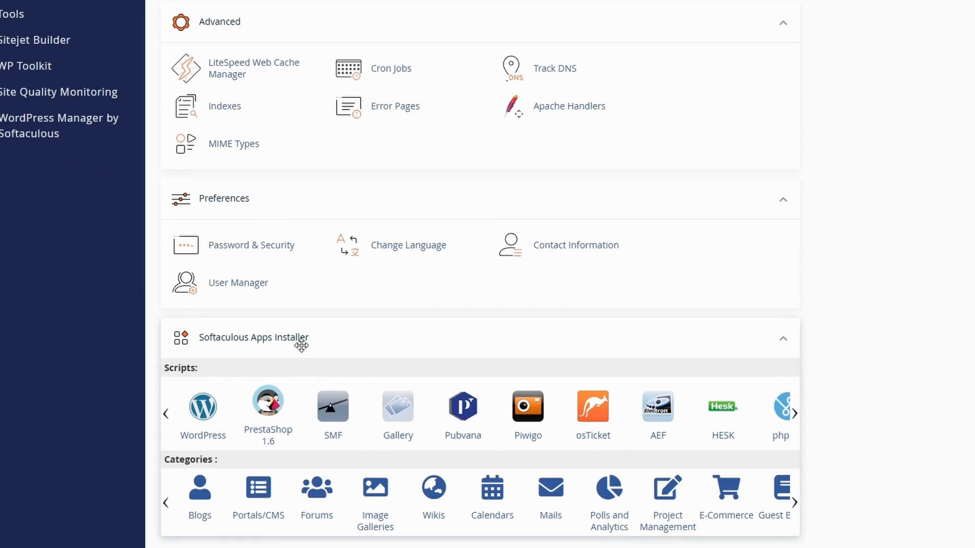
{"action": "right_click", "coordinate": [199, 417]}
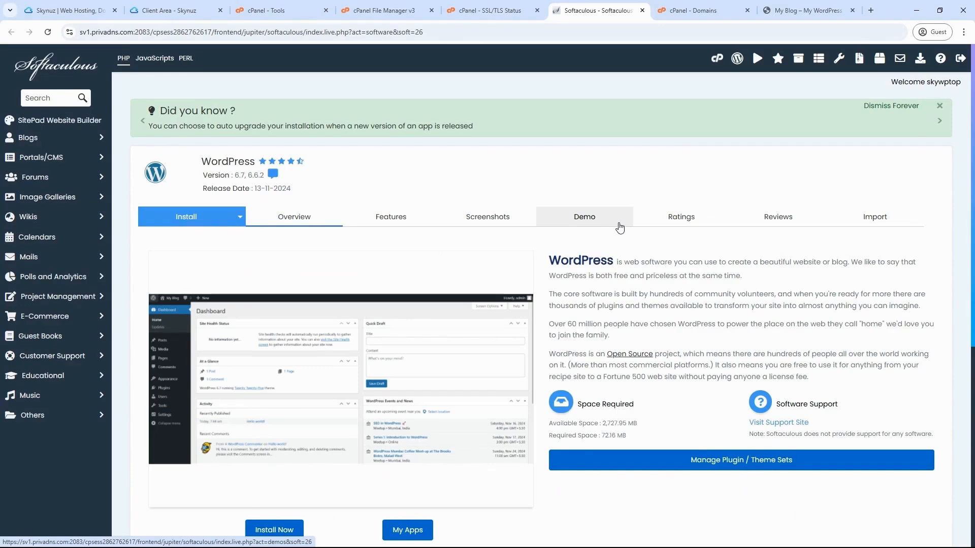
Review the current WordPress installations listed in Softaculous, checking which domain is already in use
{"action": "scroll", "coordinate": [619, 228], "scroll_direction": "down", "scroll_amount": 6}
{"action": "double_click", "coordinate": [487, 273]}
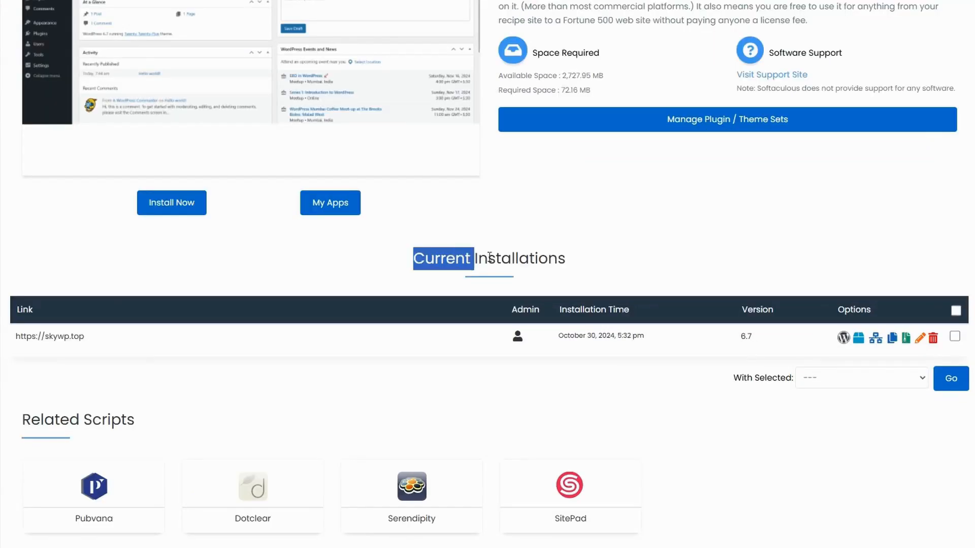
{"action": "left_click_drag", "start_coordinate": [489, 257], "coordinate": [583, 261]}
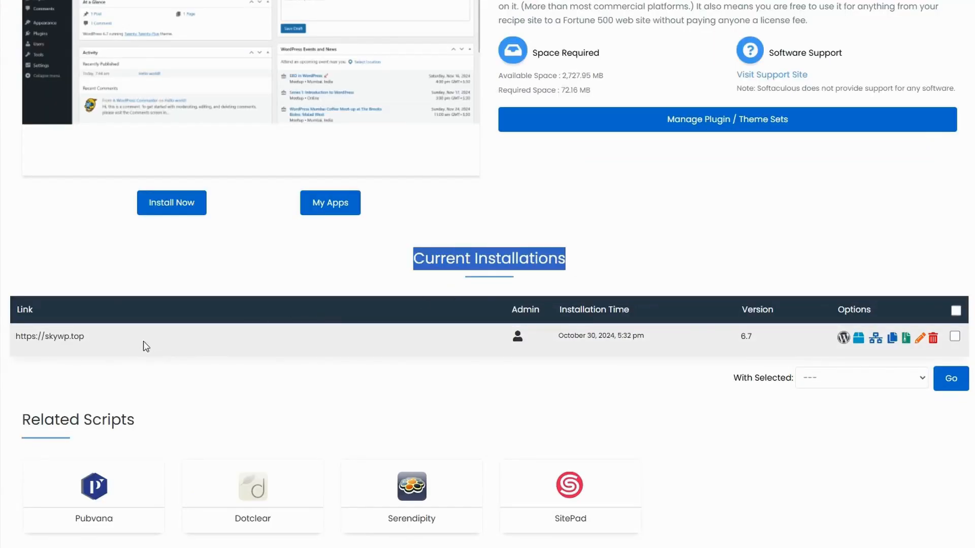
{"action": "left_click_drag", "start_coordinate": [106, 342], "coordinate": [46, 337]}
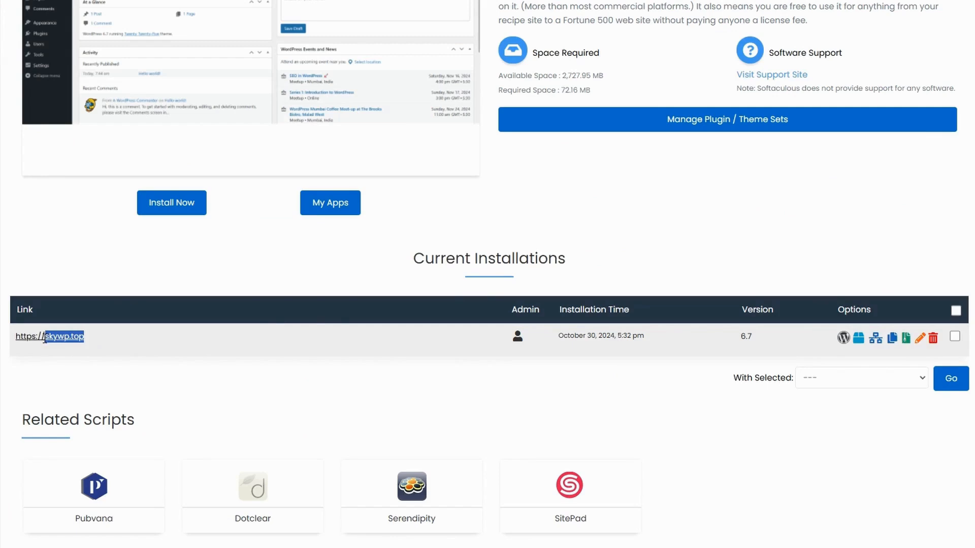
{"action": "left_click", "coordinate": [109, 340]}
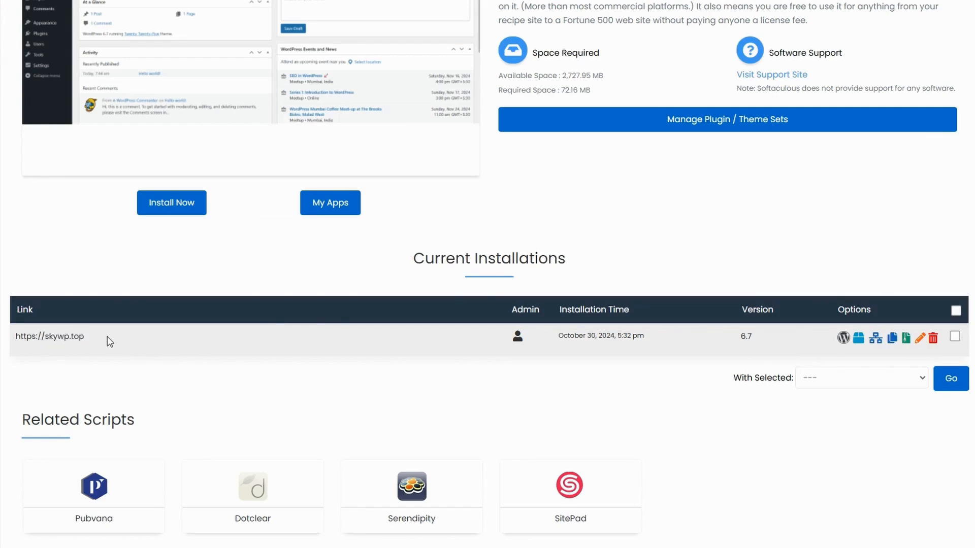
{"action": "left_click_drag", "start_coordinate": [109, 340], "coordinate": [13, 339]}
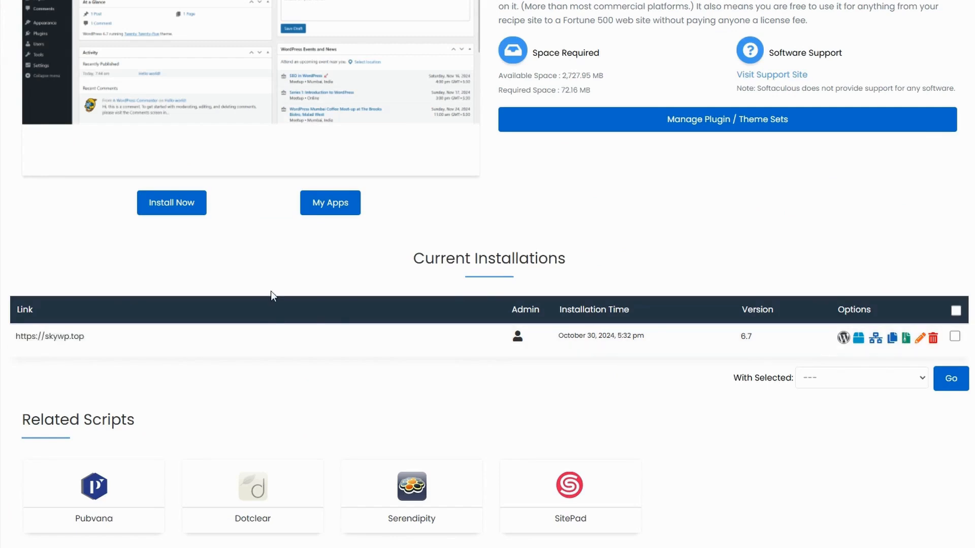
{"action": "scroll", "coordinate": [270, 291], "scroll_direction": "up", "scroll_amount": 7}
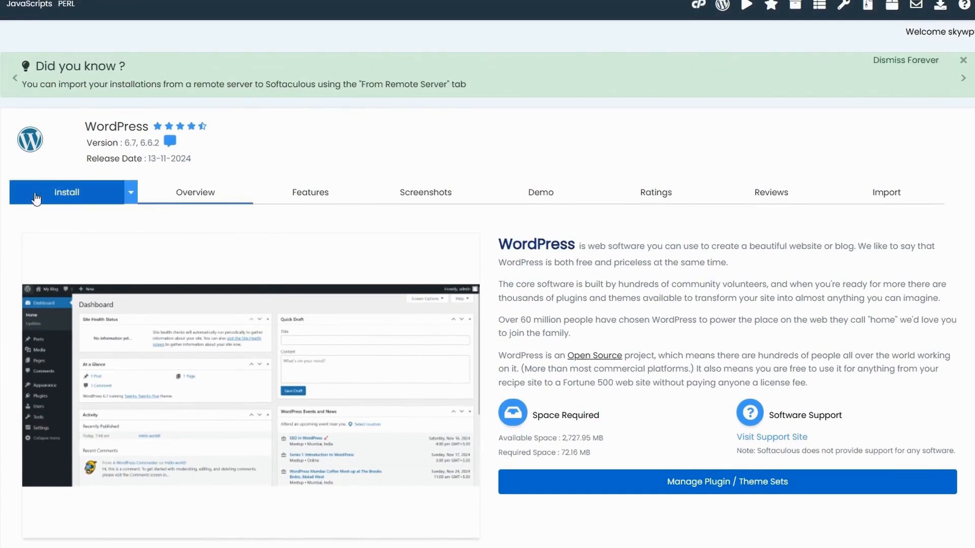
{"action": "left_click", "coordinate": [77, 195]}
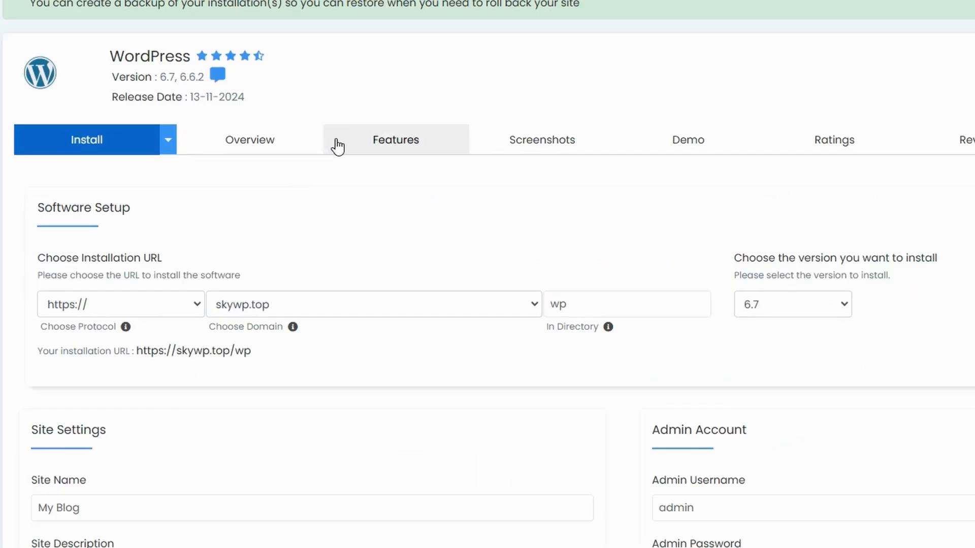
{"action": "scroll", "coordinate": [337, 146], "scroll_direction": "down", "scroll_amount": 3}
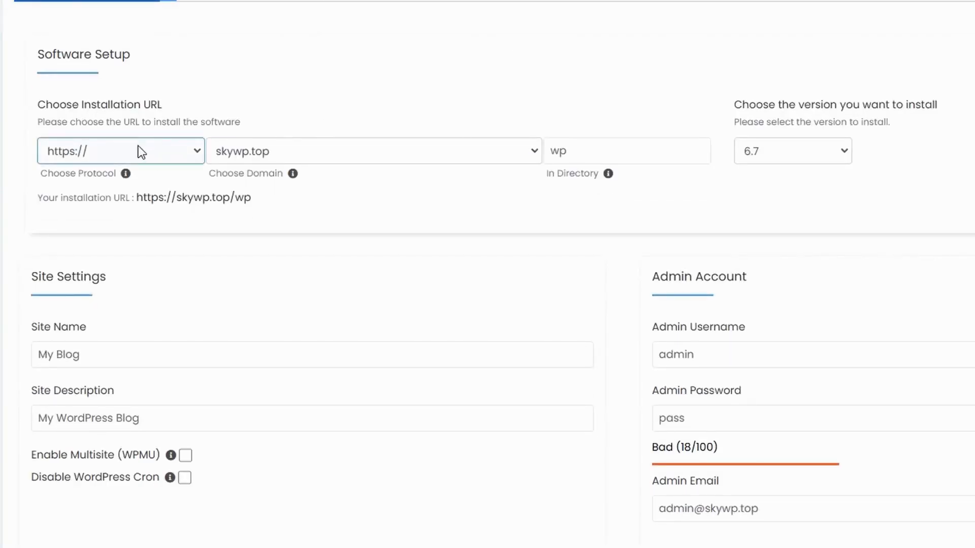
{"action": "left_click", "coordinate": [170, 153]}
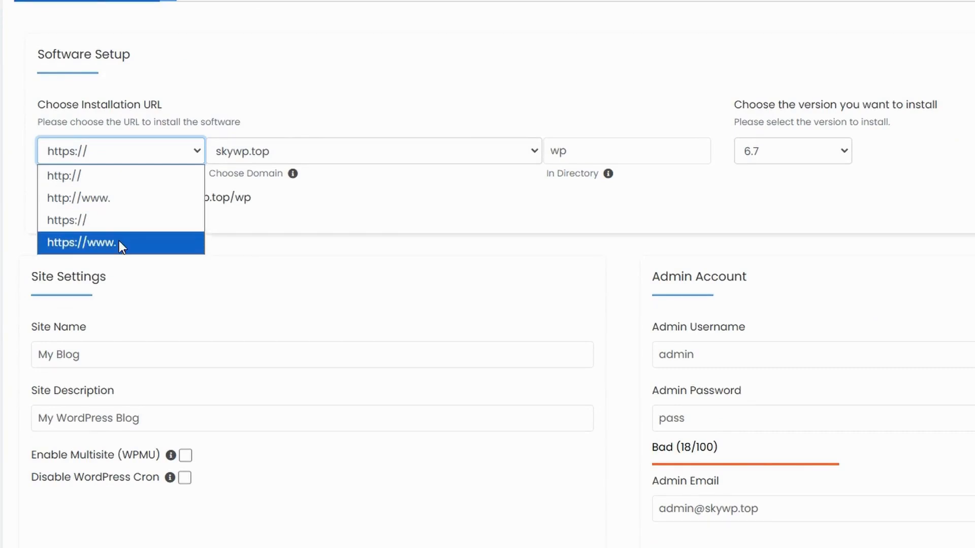
{"action": "left_click", "coordinate": [98, 222]}
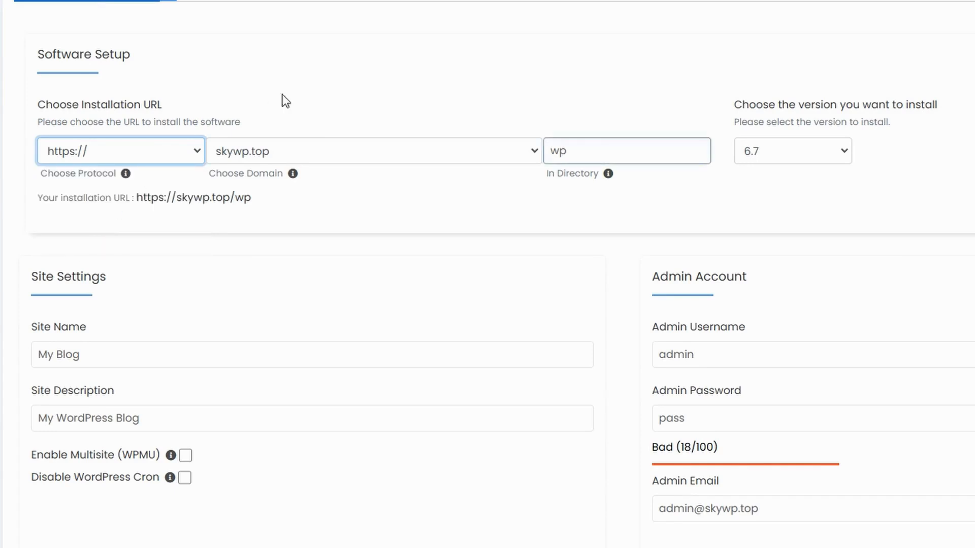
{"action": "left_click", "coordinate": [340, 150]}
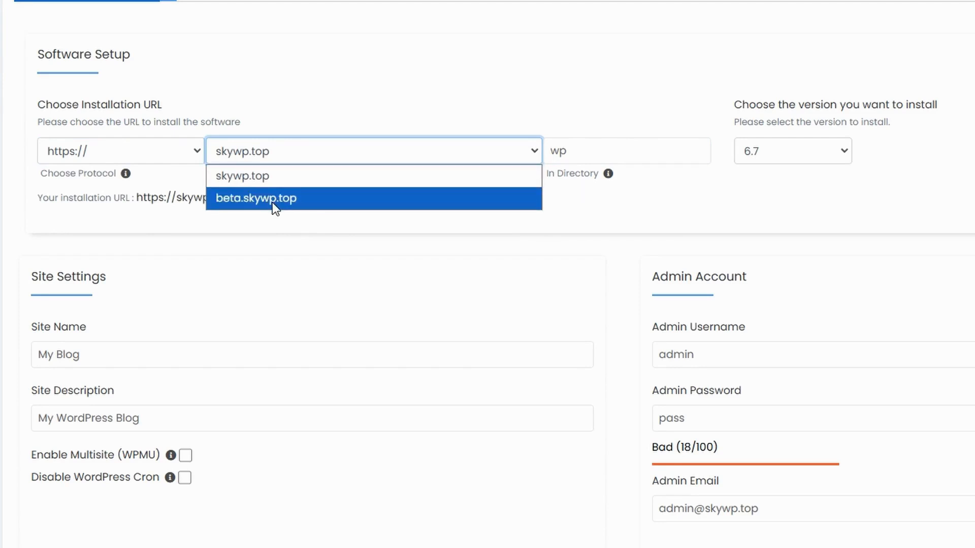
{"action": "left_click", "coordinate": [272, 199]}
Clear the wp subfolder from the installation directory so WordPress installs at the root of beta.skywp.top
{"action": "left_click", "coordinate": [617, 155]}
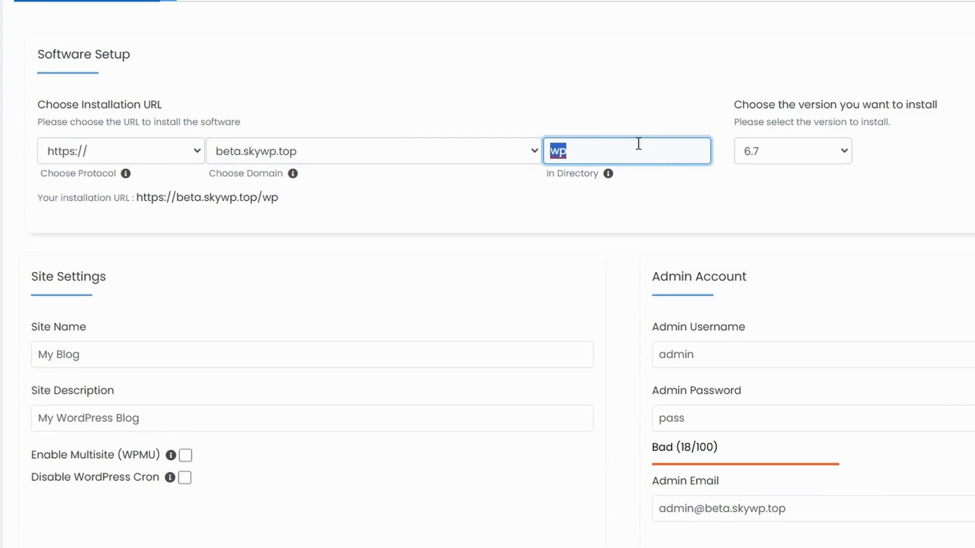
{"action": "left_click", "coordinate": [614, 150]}
{"action": "left_click_drag", "start_coordinate": [632, 150], "coordinate": [546, 148]}
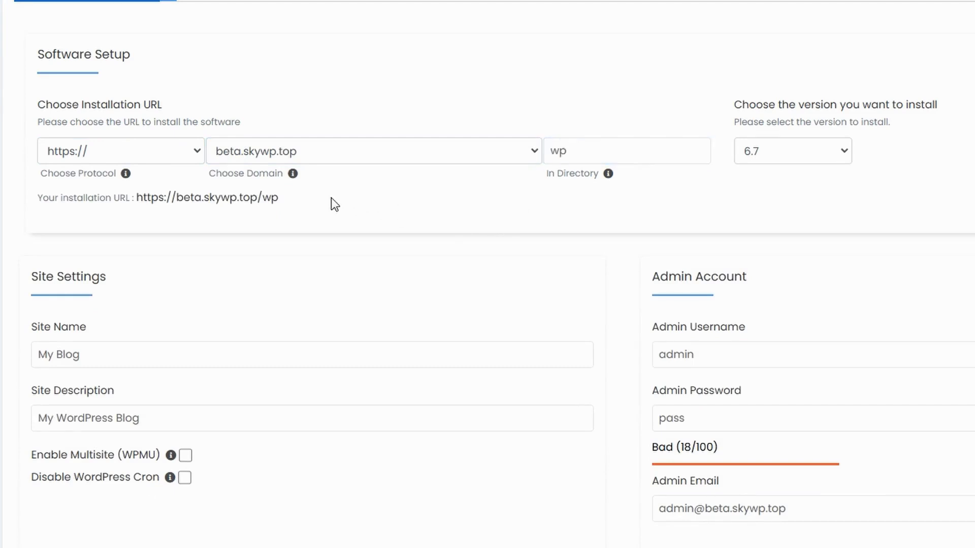
{"action": "left_click_drag", "start_coordinate": [278, 199], "coordinate": [435, 204]}
{"action": "left_click_drag", "start_coordinate": [610, 156], "coordinate": [526, 169]}
{"action": "left_click", "coordinate": [392, 202]}
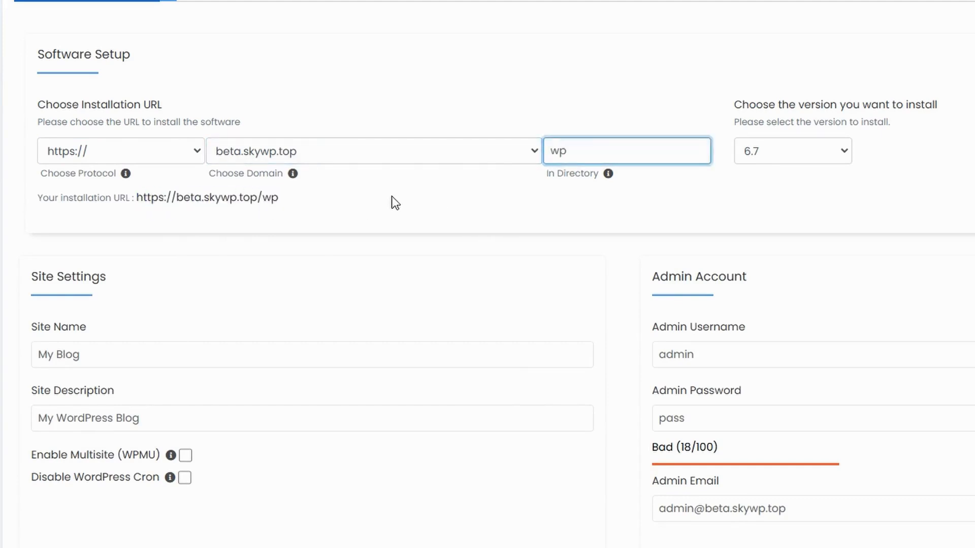
{"action": "double_click", "coordinate": [268, 198]}
{"action": "left_click", "coordinate": [308, 198]}
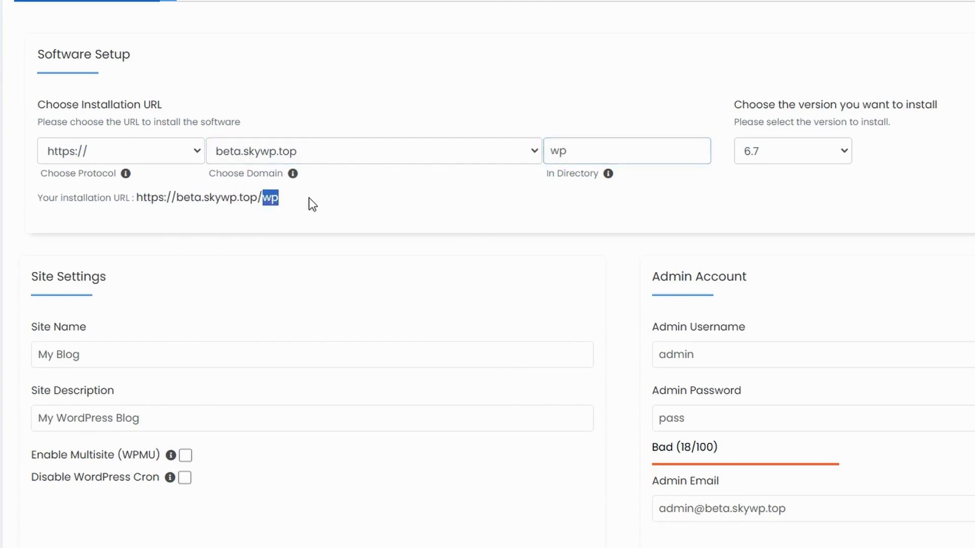
{"action": "double_click", "coordinate": [266, 199]}
{"action": "left_click", "coordinate": [316, 202]}
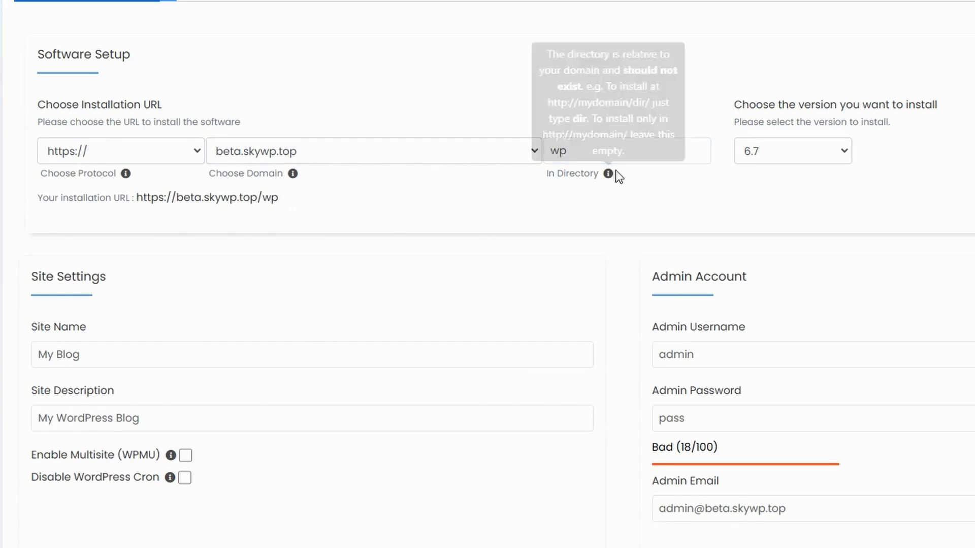
{"action": "left_click_drag", "start_coordinate": [605, 154], "coordinate": [489, 143]}
{"action": "key", "text": "BackSpace"}
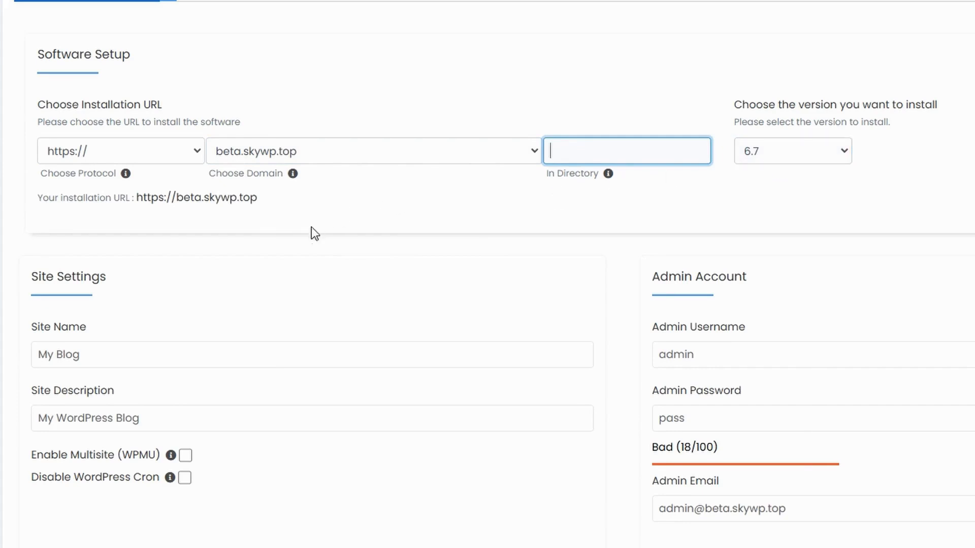
Generate a random admin password for the WordPress account and change the admin email to the main domain's address
{"action": "scroll", "coordinate": [184, 297], "scroll_direction": "down", "scroll_amount": 2}
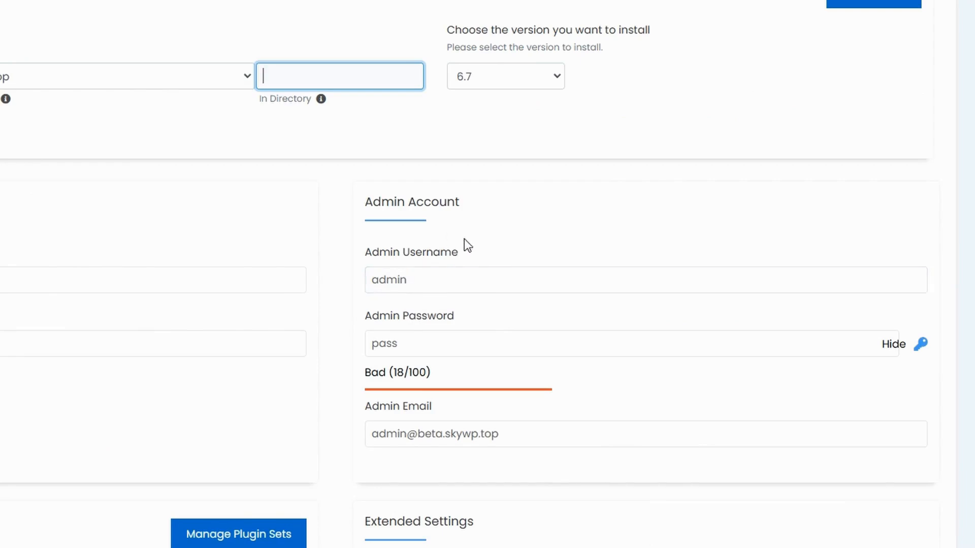
{"action": "double_click", "coordinate": [443, 274]}
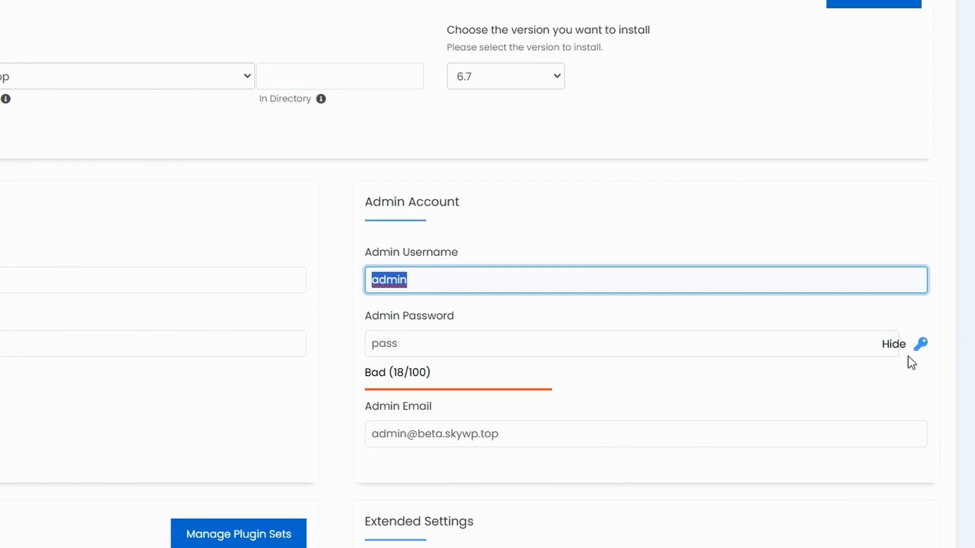
{"action": "left_click", "coordinate": [920, 344]}
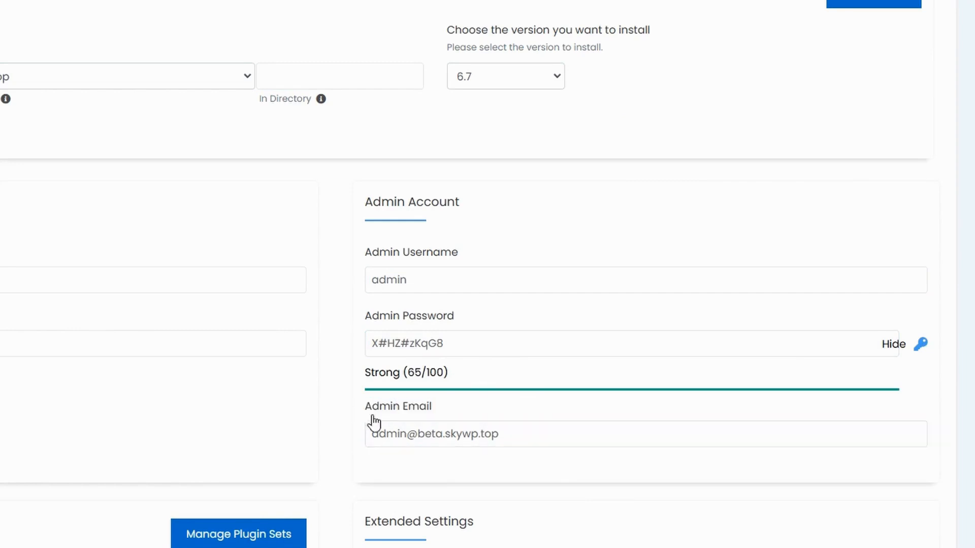
{"action": "left_click", "coordinate": [437, 434]}
{"action": "double_click", "coordinate": [436, 434]}
{"action": "key", "text": "BackSpace"}
{"action": "key", "text": "Delete"}
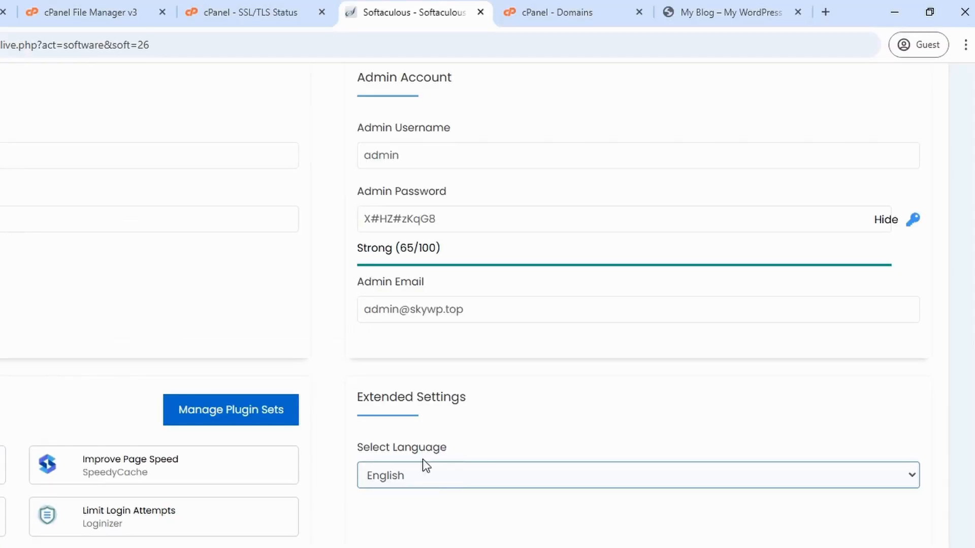
Keep English as the site language and install WordPress
{"action": "left_click", "coordinate": [461, 477]}
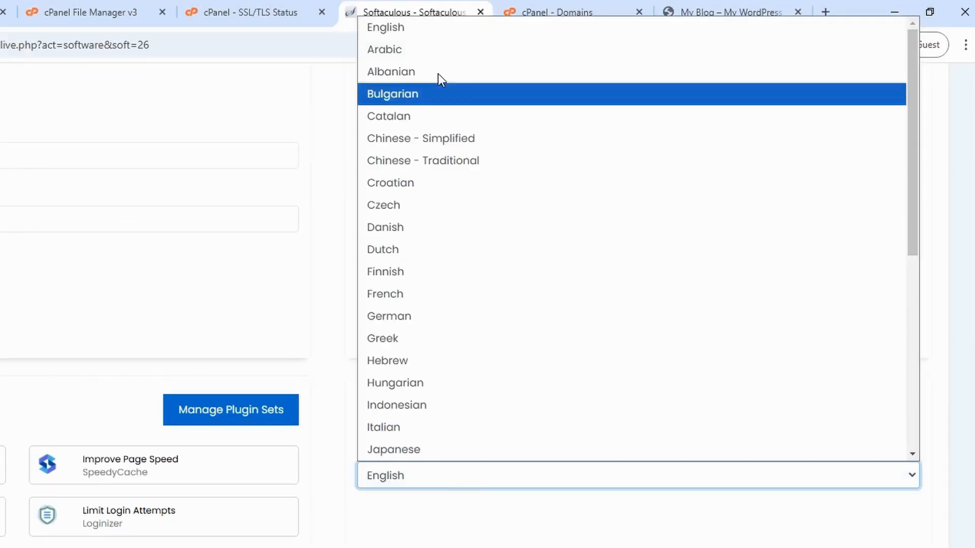
{"action": "left_click", "coordinate": [421, 28]}
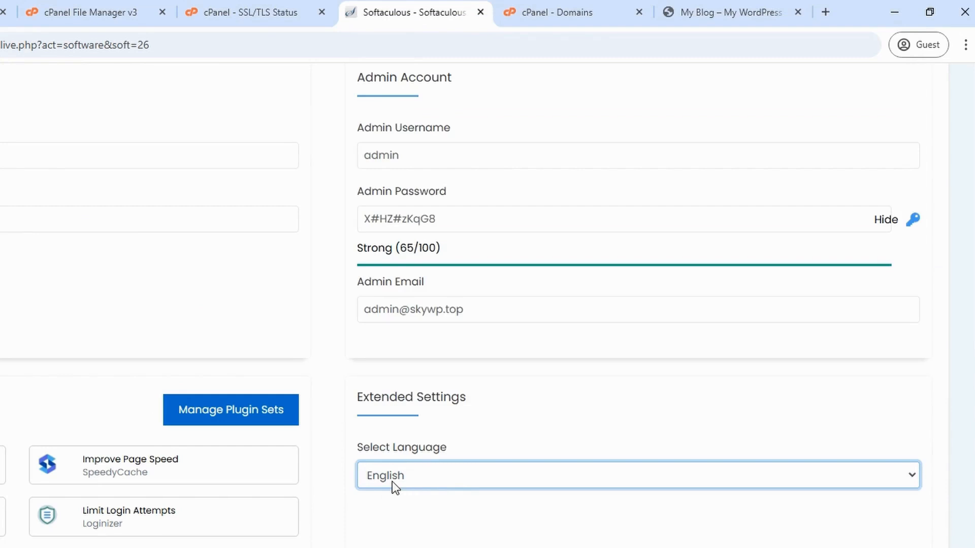
{"action": "scroll", "coordinate": [392, 477], "scroll_direction": "down", "scroll_amount": 2}
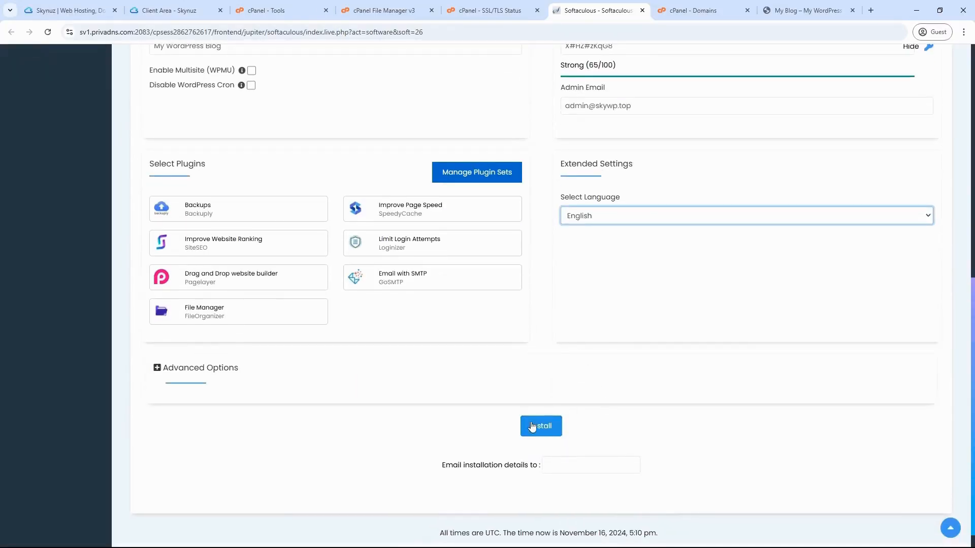
{"action": "left_click", "coordinate": [546, 425]}
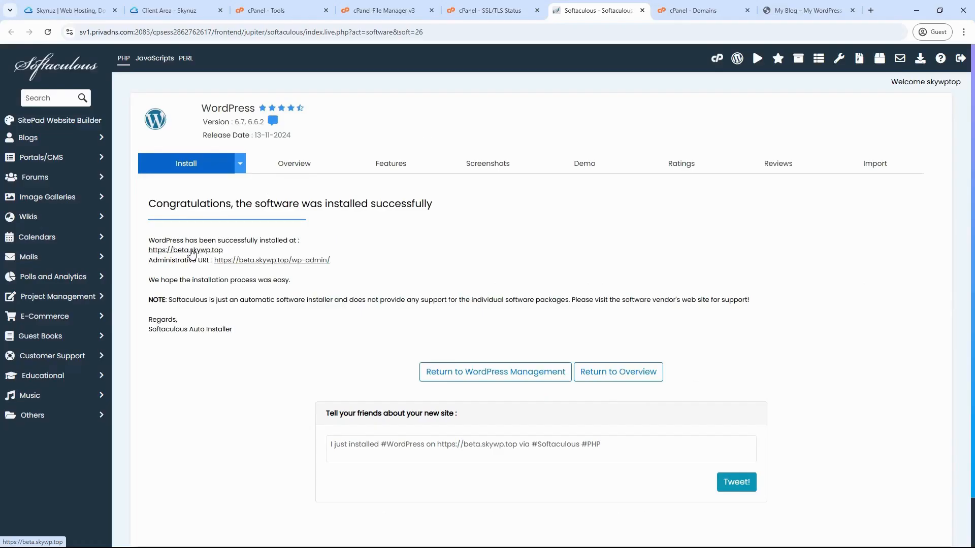
Open the newly installed beta.skywp.top site in a new browser tab and look over its front page
{"action": "left_click", "coordinate": [111, 214]}
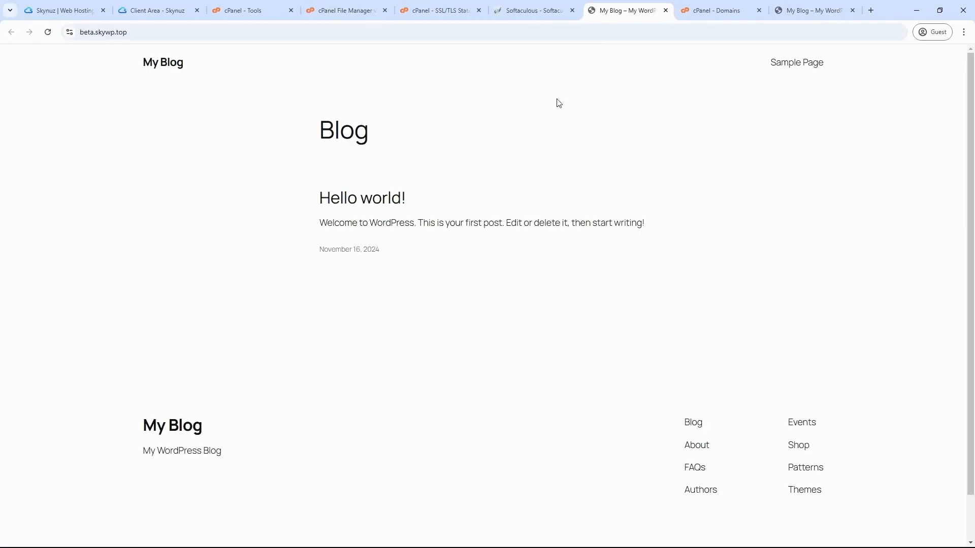
{"action": "left_click_drag", "start_coordinate": [323, 120], "coordinate": [783, 240]}
{"action": "left_click", "coordinate": [781, 239]}
{"action": "scroll", "coordinate": [726, 227], "scroll_direction": "down", "scroll_amount": 2}
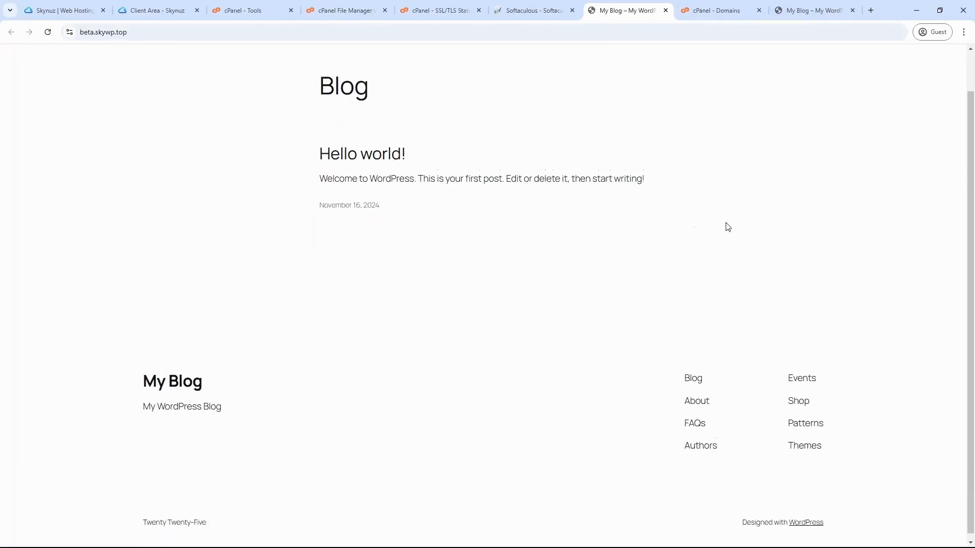
{"action": "scroll", "coordinate": [507, 203], "scroll_direction": "up", "scroll_amount": 2}
Open the WordPress admin dashboard of beta.skywp.top and view its installed themes and plugins
{"action": "left_click", "coordinate": [543, 13]}
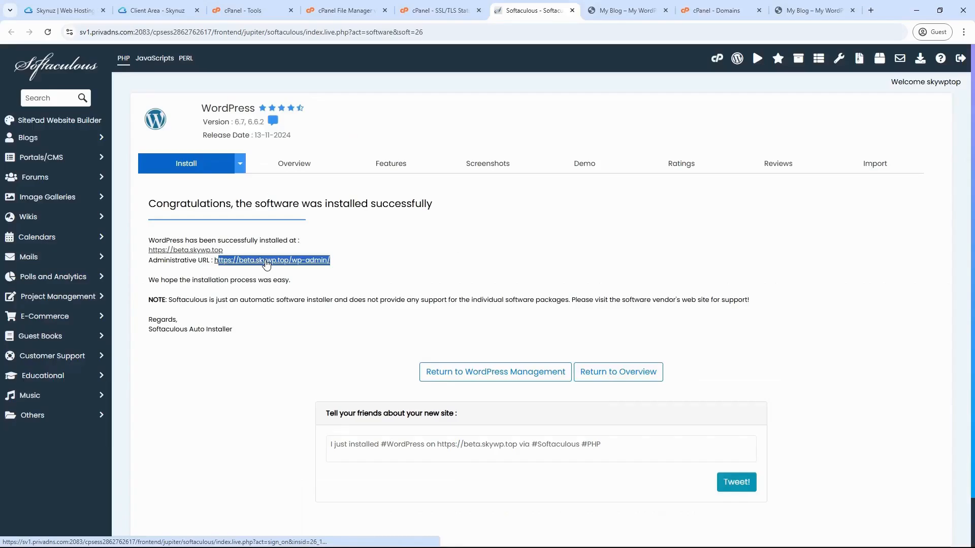
{"action": "left_click", "coordinate": [212, 230]}
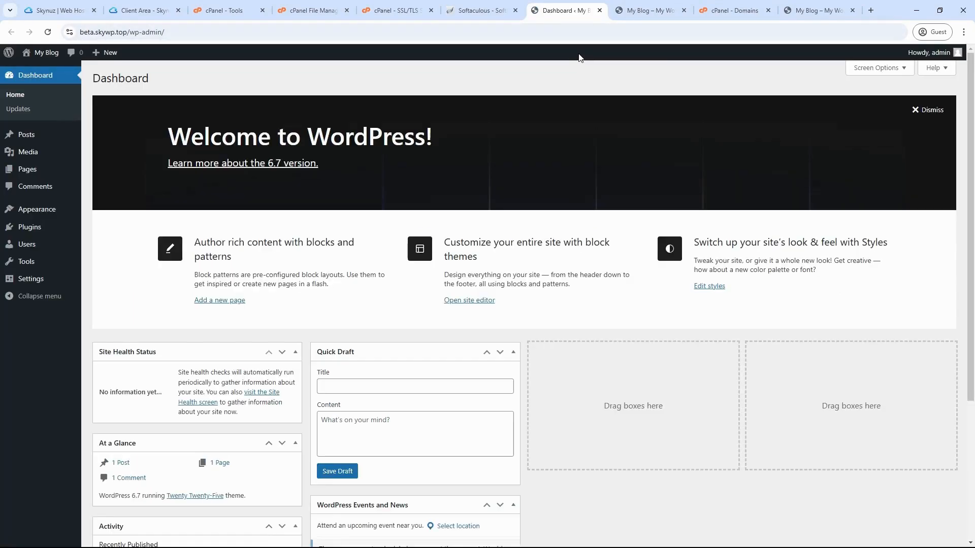
{"action": "mouse_move", "coordinate": [51, 209]}
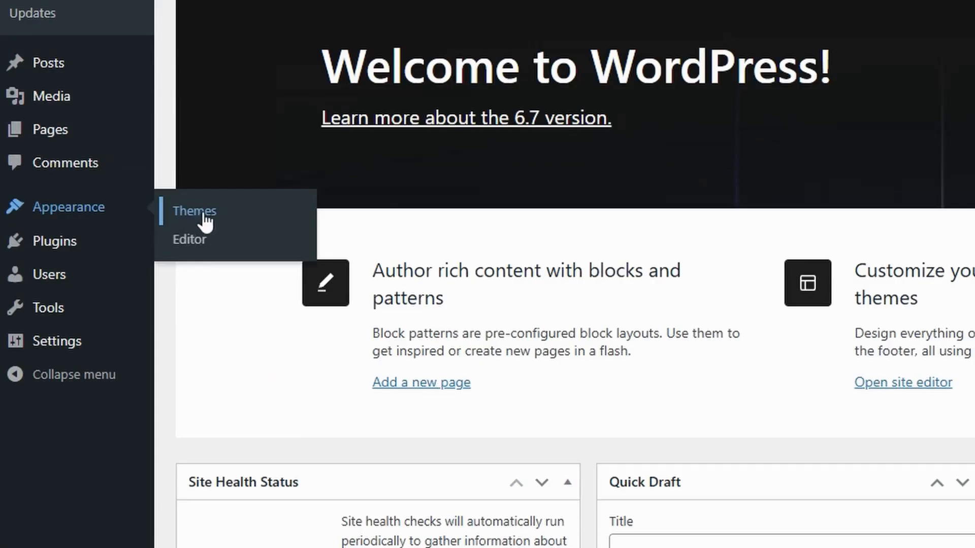
{"action": "left_click", "coordinate": [107, 213]}
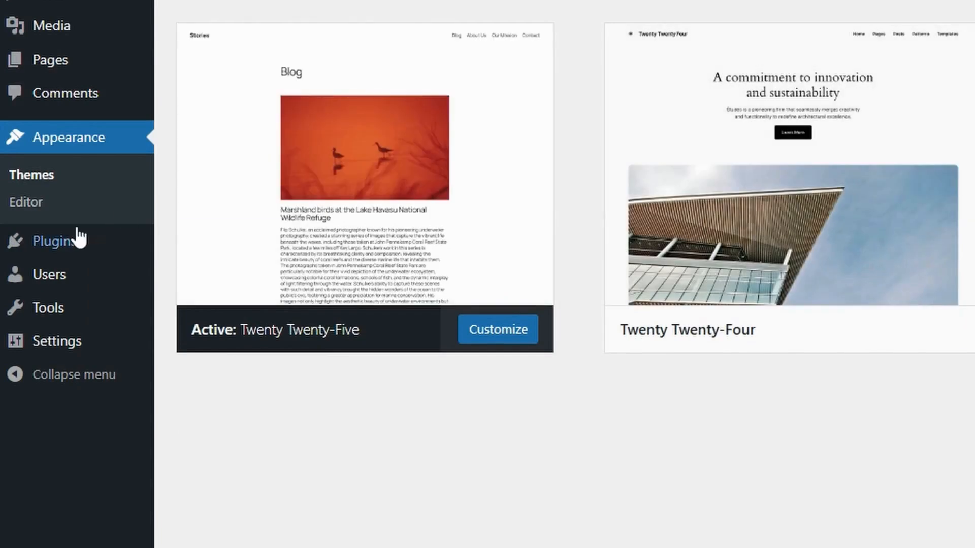
{"action": "mouse_move", "coordinate": [76, 239]}
{"action": "left_click", "coordinate": [216, 239]}
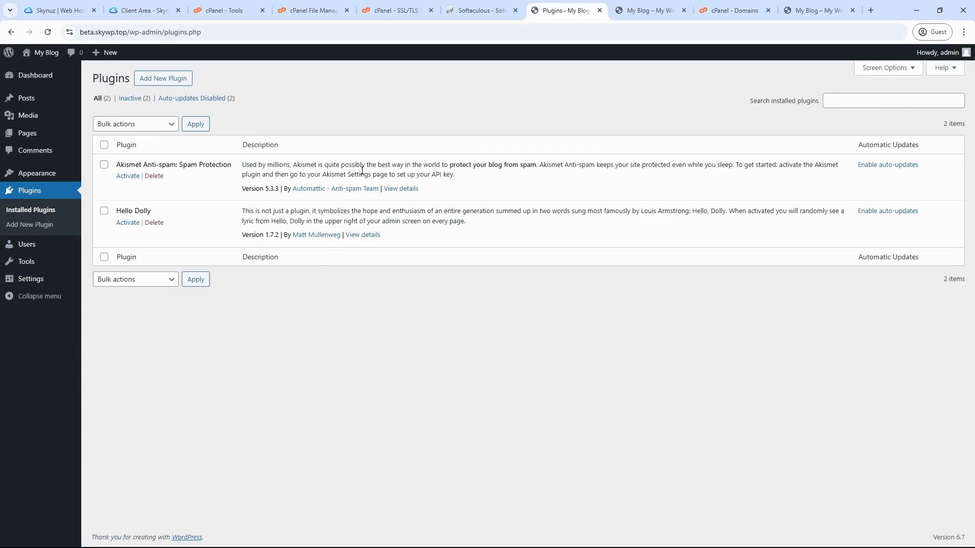